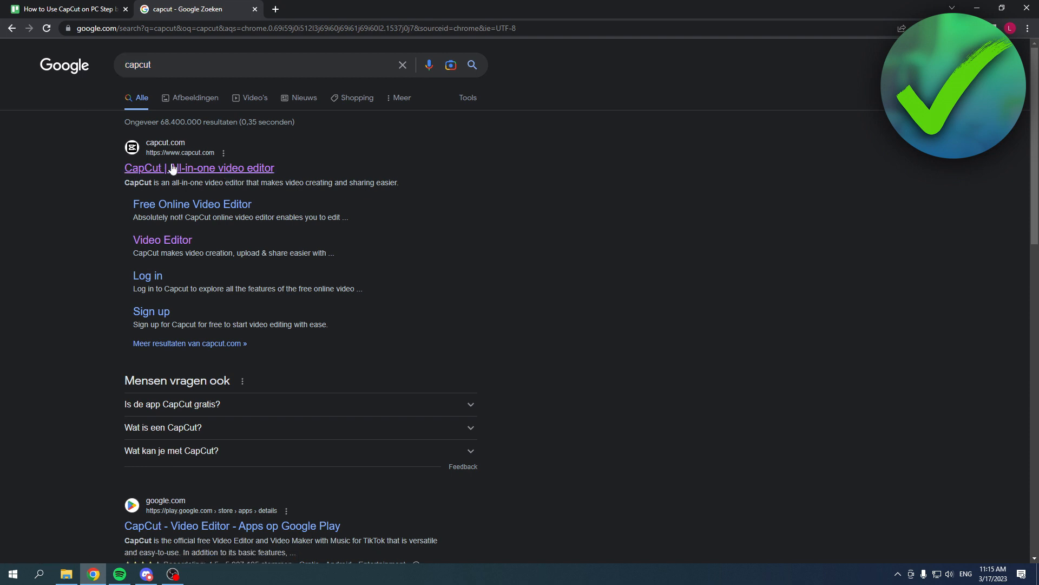
# - Open CapCut's online Video Editor from the search results and create a project with a blank canvas
pyautogui.click(151, 244)
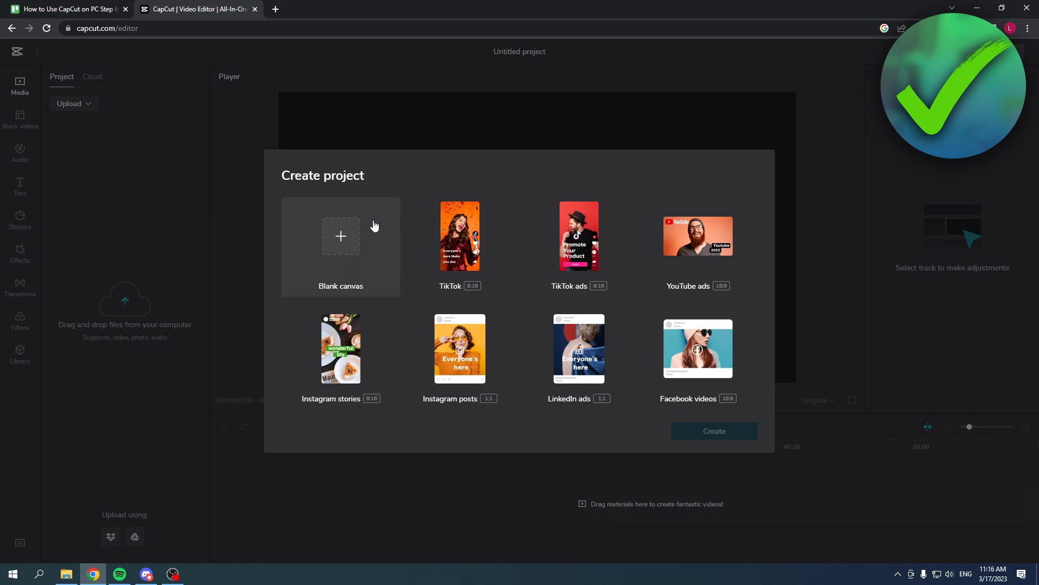
pyautogui.click(373, 241)
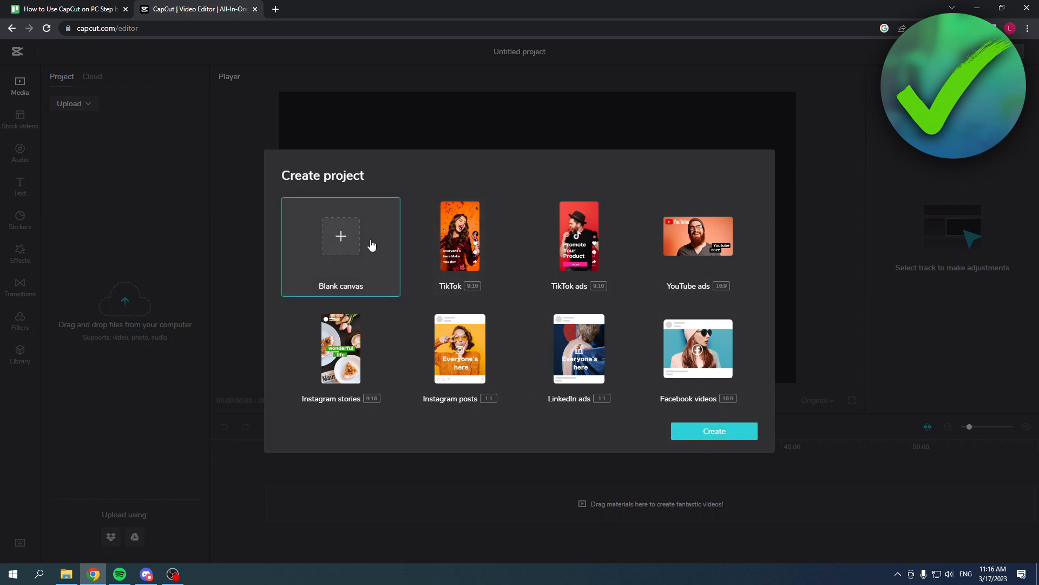
pyautogui.click(717, 431)
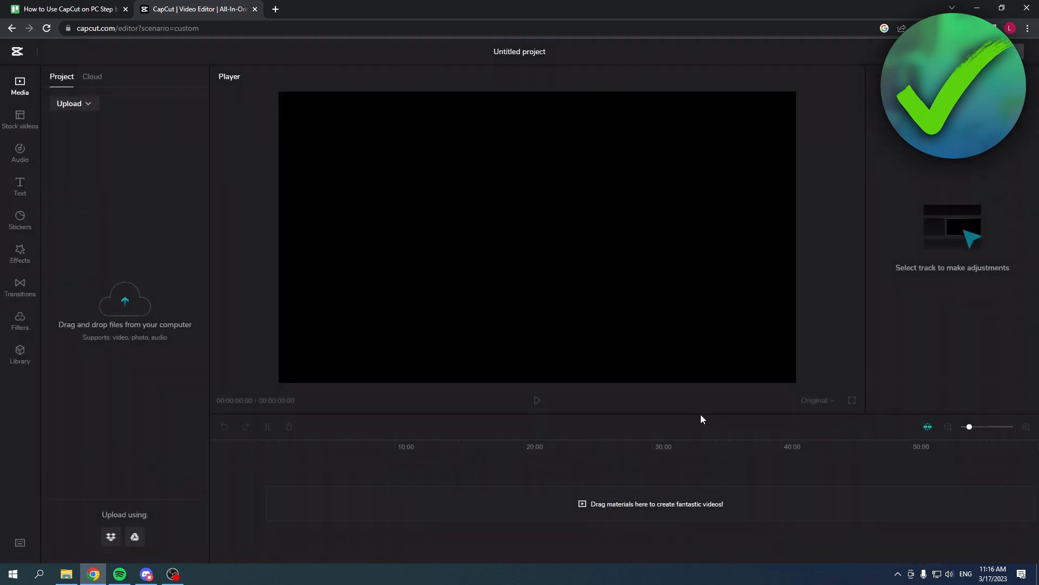
# - Upload the video "How to Use GPT 4 Without Paying (FOR FREE).mp4" from the computer and add it to the timeline
pyautogui.hotkey('alt', 'Tab')
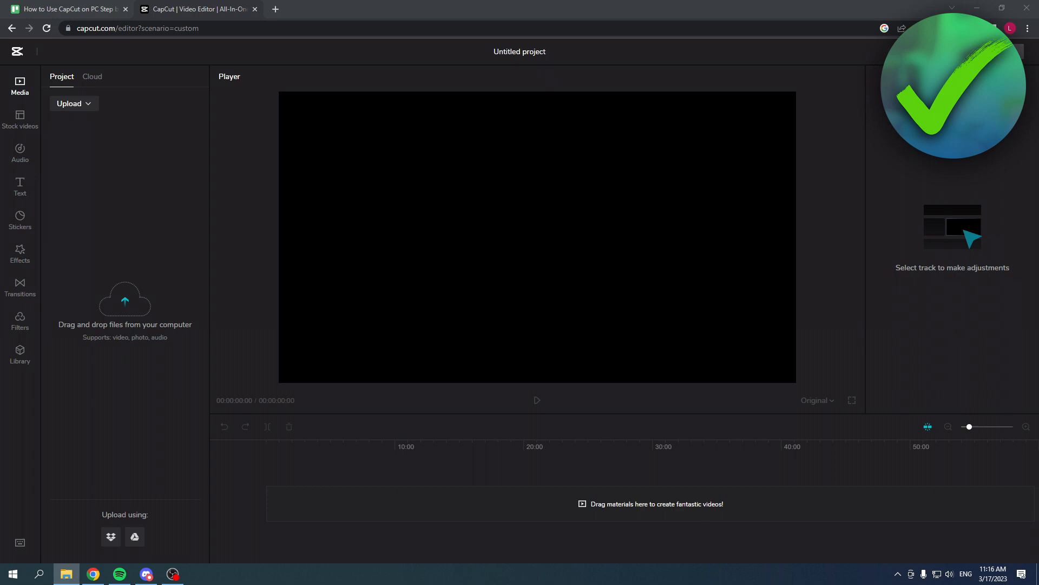
pyautogui.moveTo(49, 280); pyautogui.dragTo(128, 289)
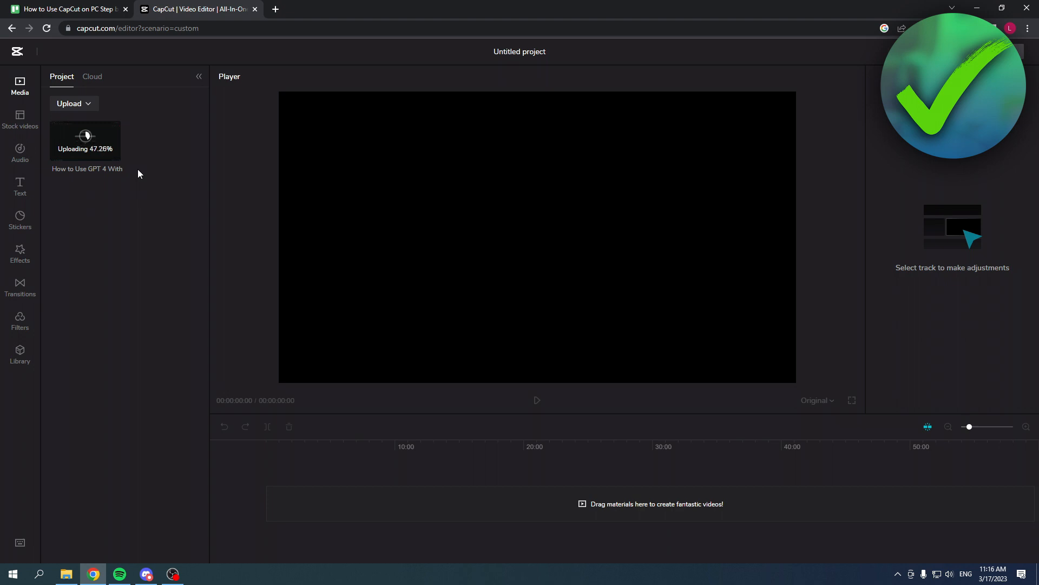
pyautogui.moveTo(88, 140)
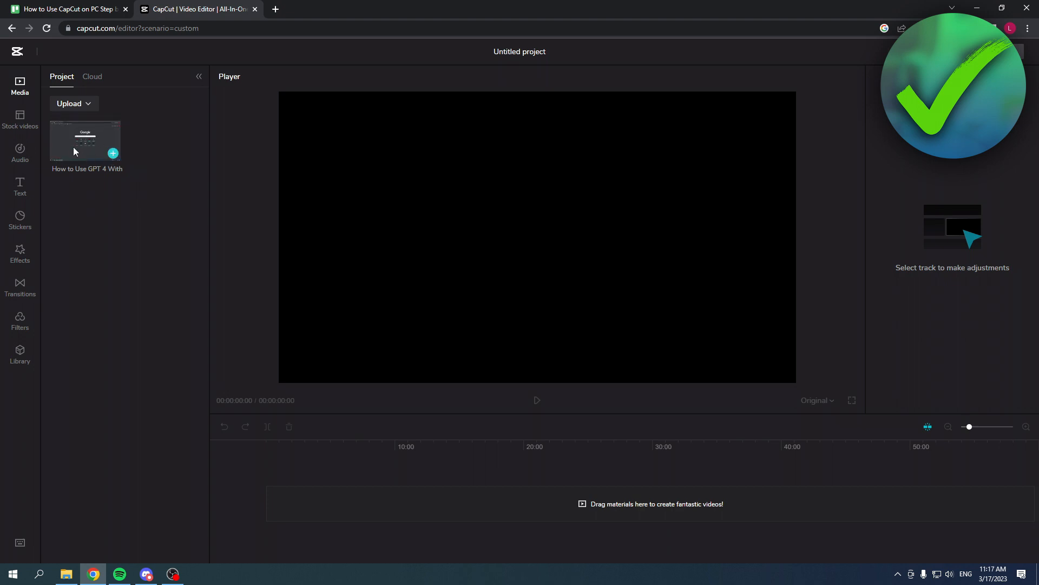
pyautogui.click(113, 155)
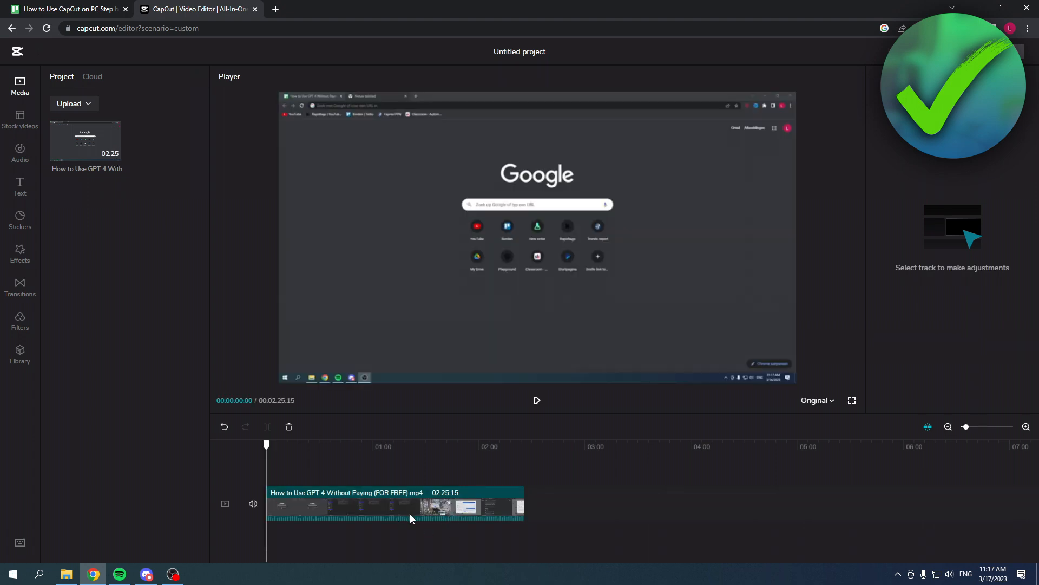
# - Try the 4:3 and 9:16 (TikTok) aspect ratios on a mid-clip frame, and set the project to 16:9 (YouTube)
pyautogui.moveTo(267, 445); pyautogui.dragTo(377, 448)
pyautogui.click(836, 402)
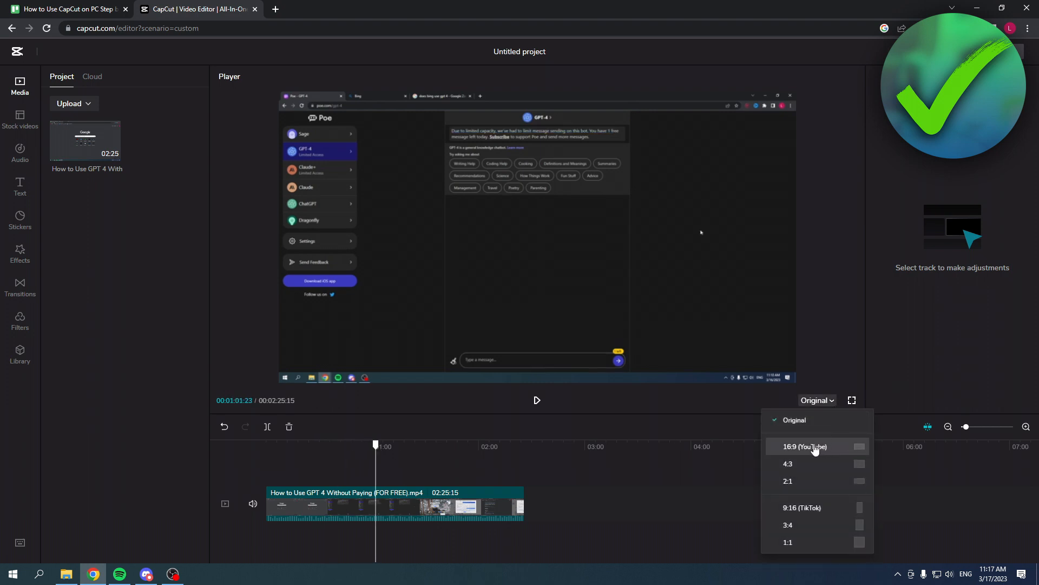
pyautogui.click(809, 464)
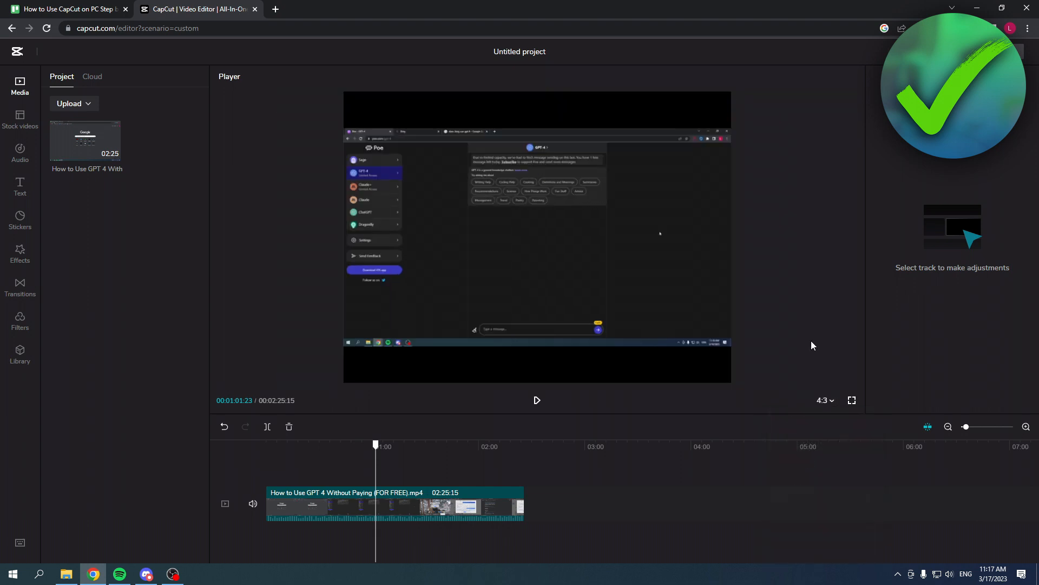
pyautogui.click(824, 401)
pyautogui.click(807, 507)
pyautogui.click(823, 402)
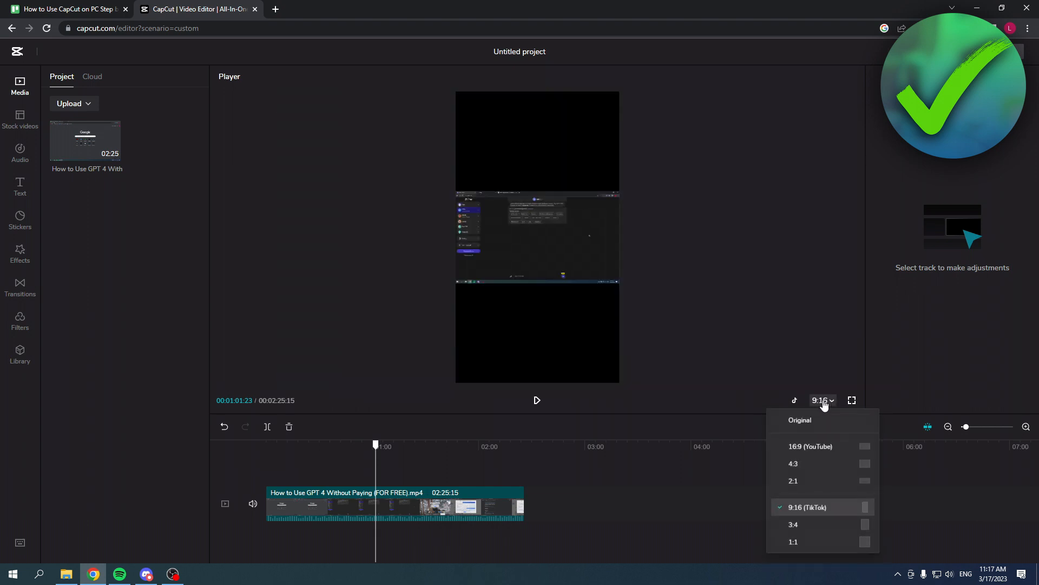
pyautogui.click(810, 446)
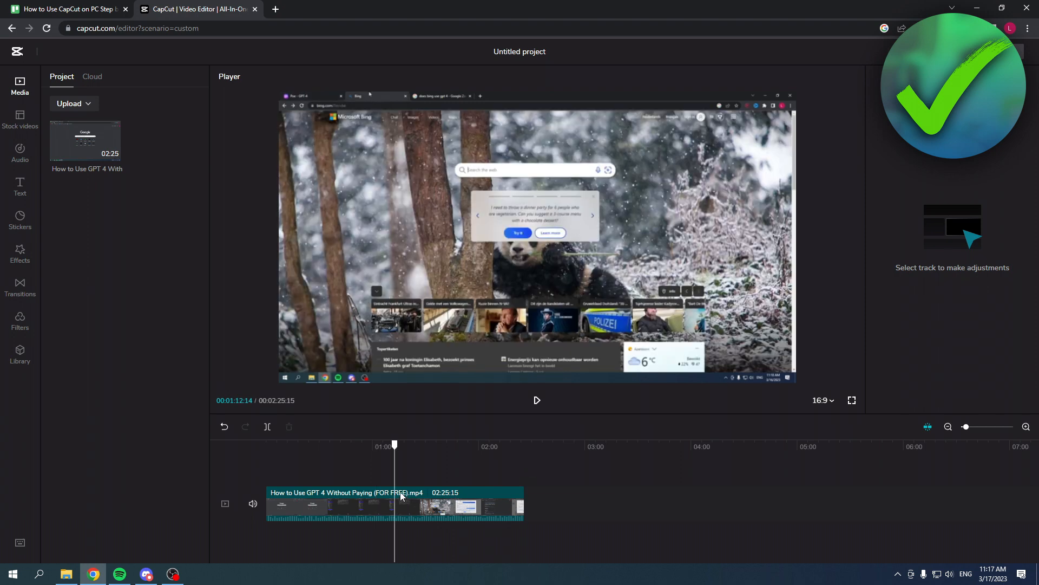
# - Select the video clip on the timeline and look through the sections of its video settings
pyautogui.click(396, 495)
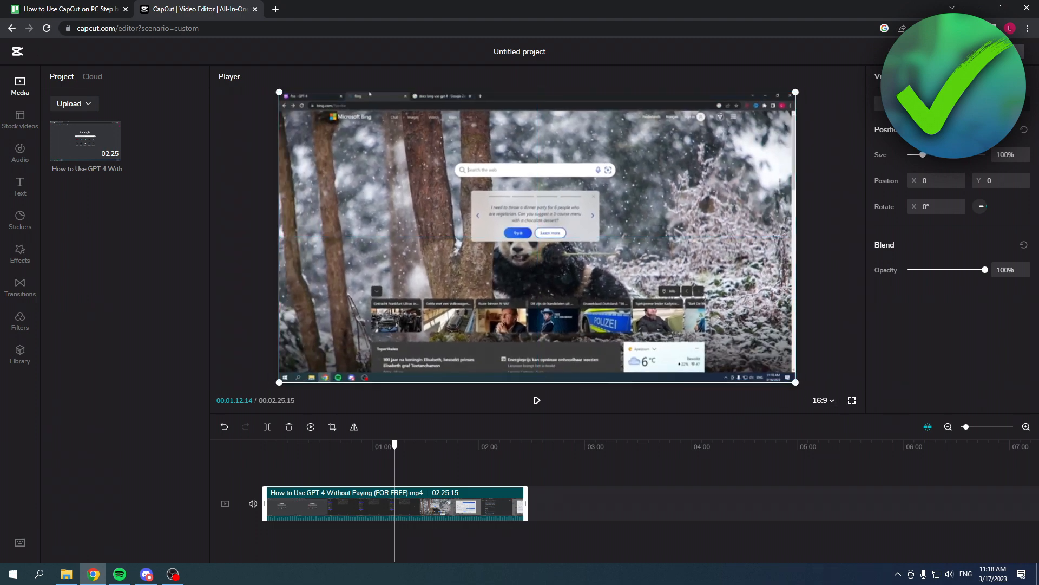
pyautogui.click(953, 104)
pyautogui.click(1004, 104)
pyautogui.click(881, 110)
# - Try scaling the clip slightly and restore its size to 100%
pyautogui.moveTo(927, 157)
pyautogui.mouseDown()
pyautogui.moveTo(941, 156)
pyautogui.moveTo(910, 156)
pyautogui.moveTo(930, 156)
pyautogui.mouseUp()
pyautogui.doubleClick(1003, 154)
pyautogui.write('100')
pyautogui.press('Return')
# - Look through the clip's audio, speed and animation options, including all three animation categories, and return to its video settings
pyautogui.click(915, 76)
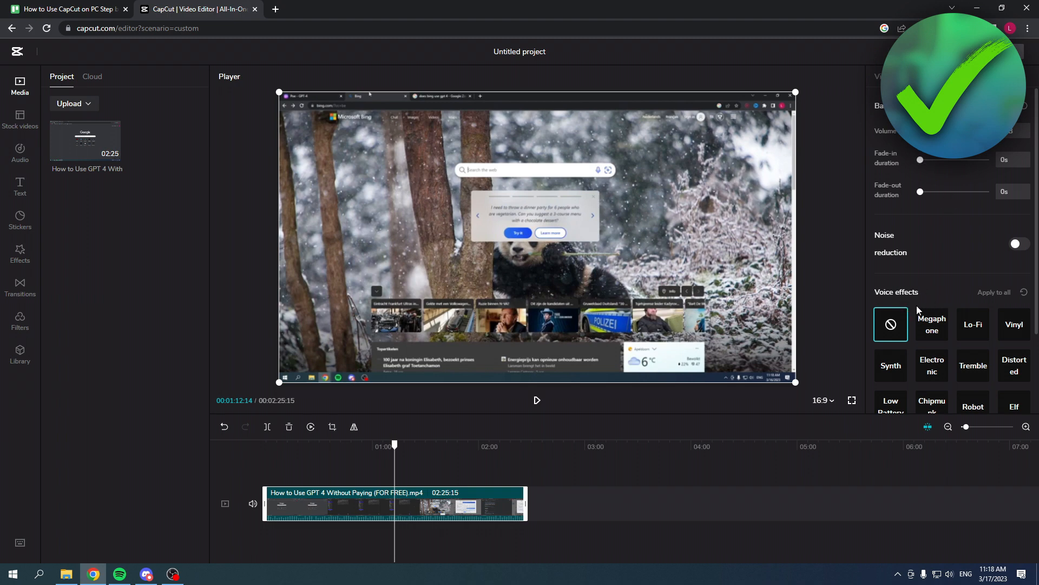
pyautogui.click(944, 77)
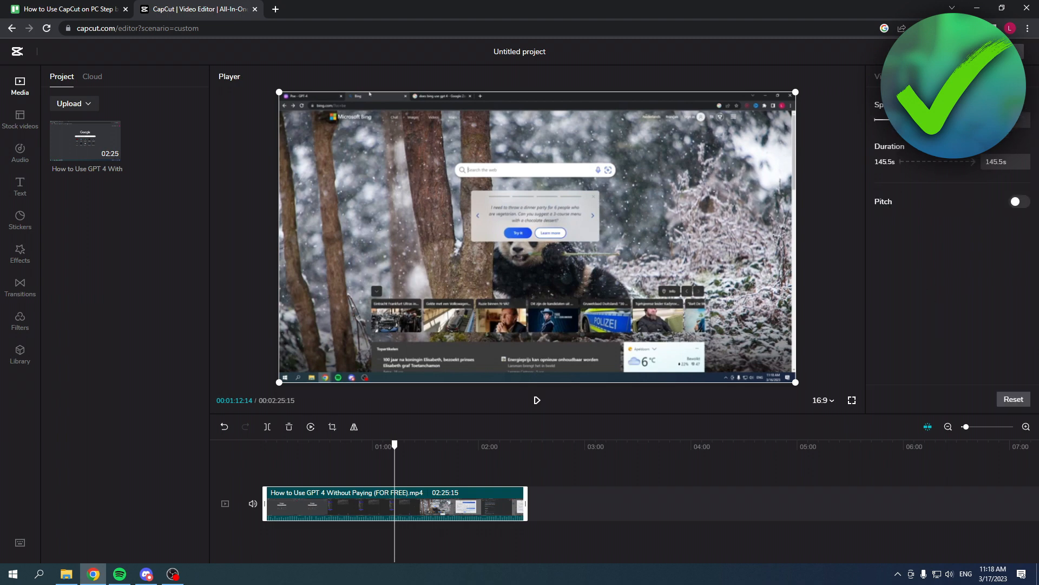
pyautogui.click(974, 76)
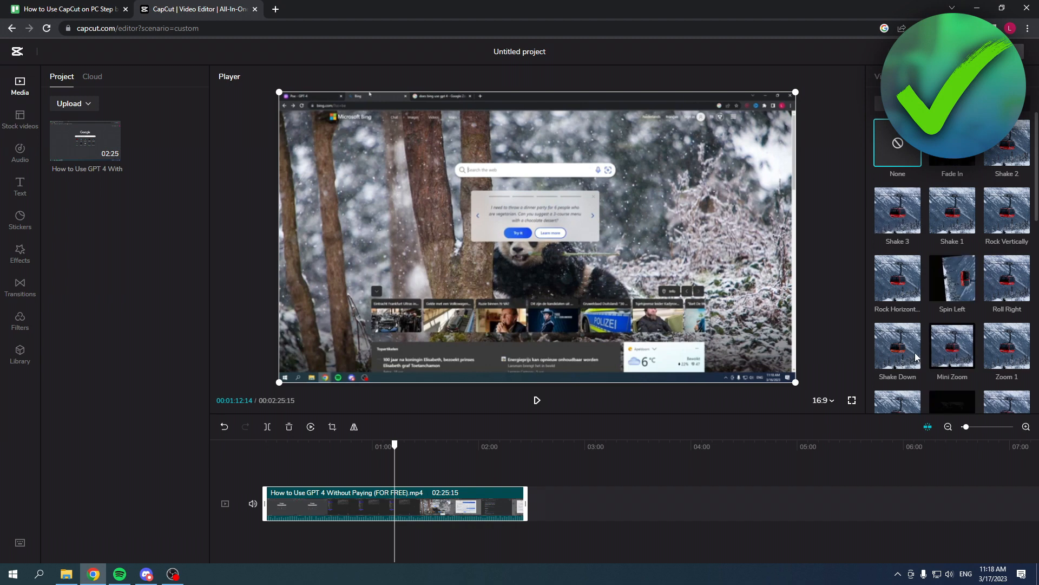
pyautogui.click(952, 103)
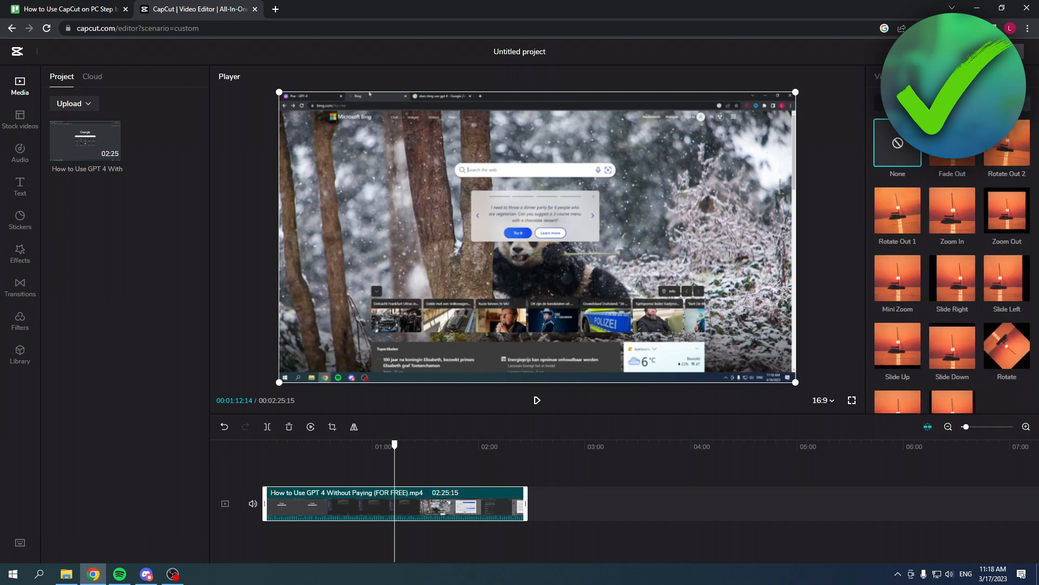
pyautogui.click(1007, 103)
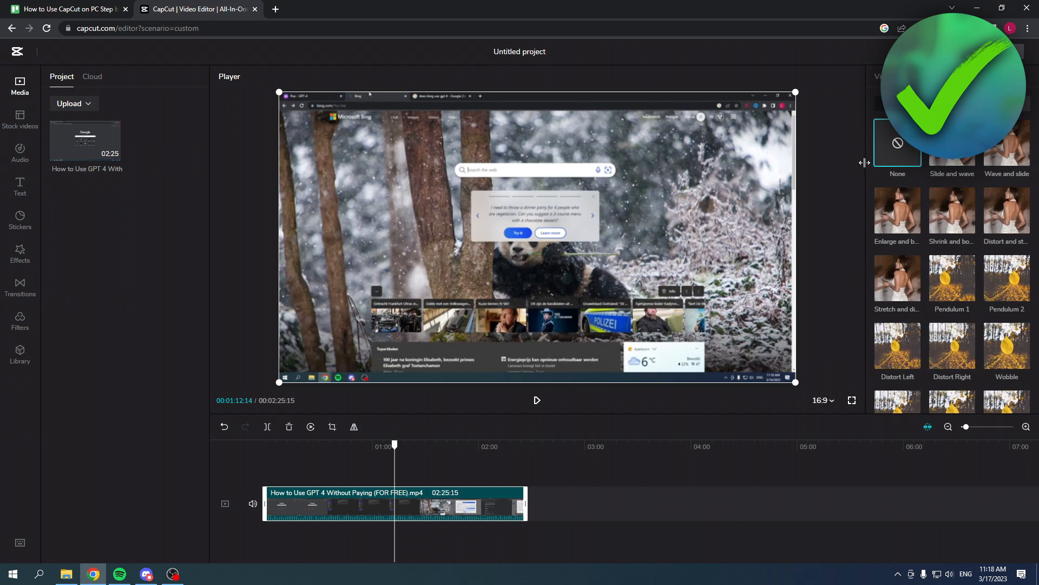
pyautogui.click(885, 77)
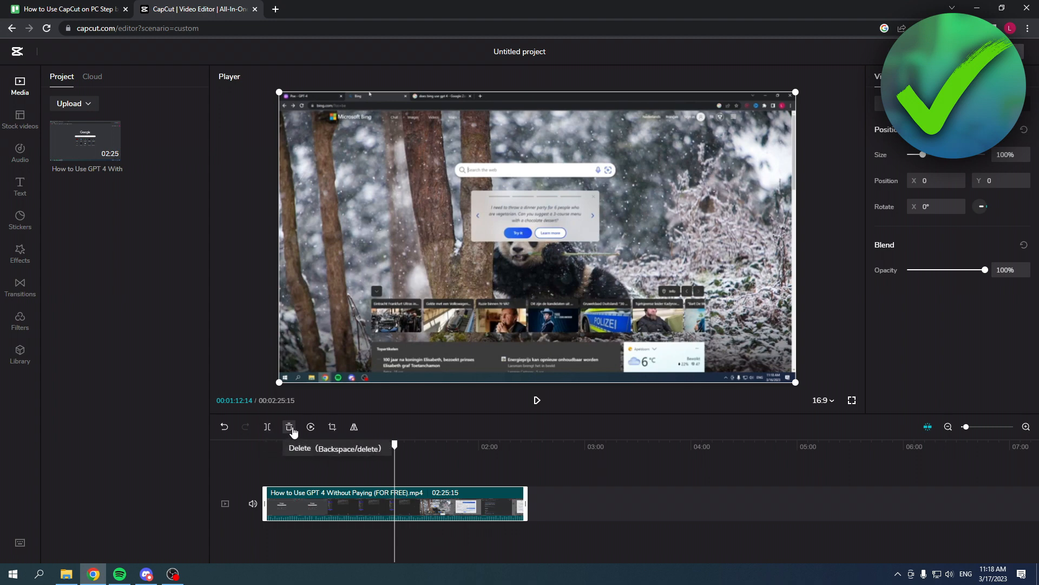
# - Mirror the clip and mirror it back, and view the Crop settings without applying a crop
pyautogui.click(354, 428)
pyautogui.click(354, 427)
pyautogui.click(333, 428)
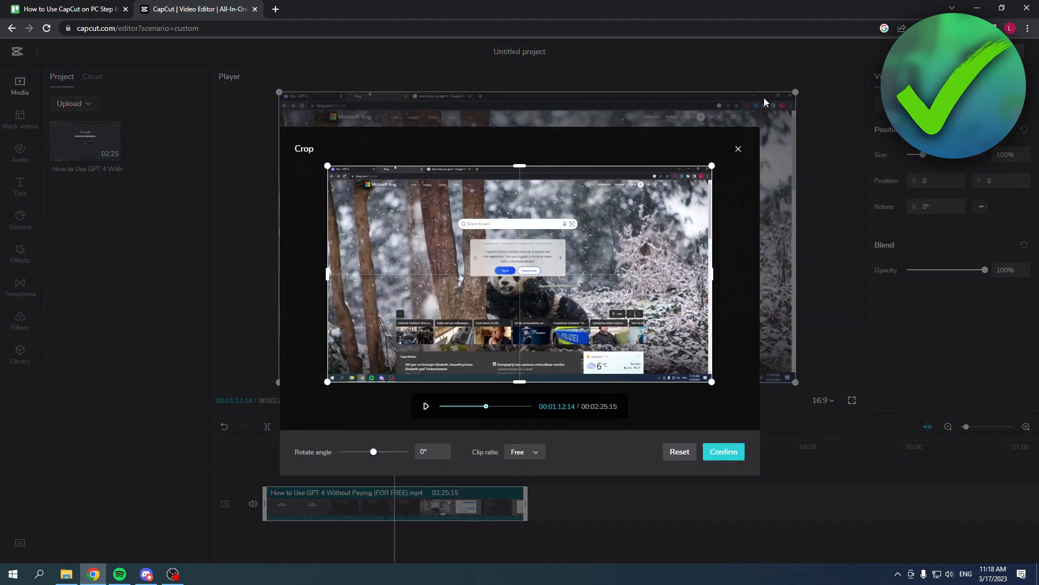
pyautogui.click(738, 149)
pyautogui.moveTo(966, 427); pyautogui.dragTo(1018, 427)
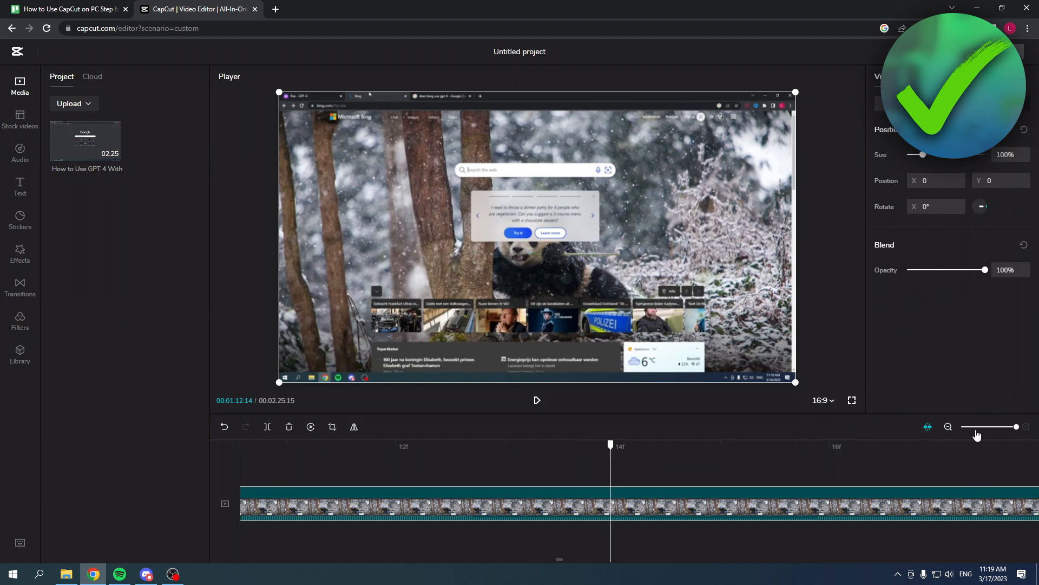
pyautogui.click(948, 426)
pyautogui.moveTo(990, 431); pyautogui.dragTo(978, 431)
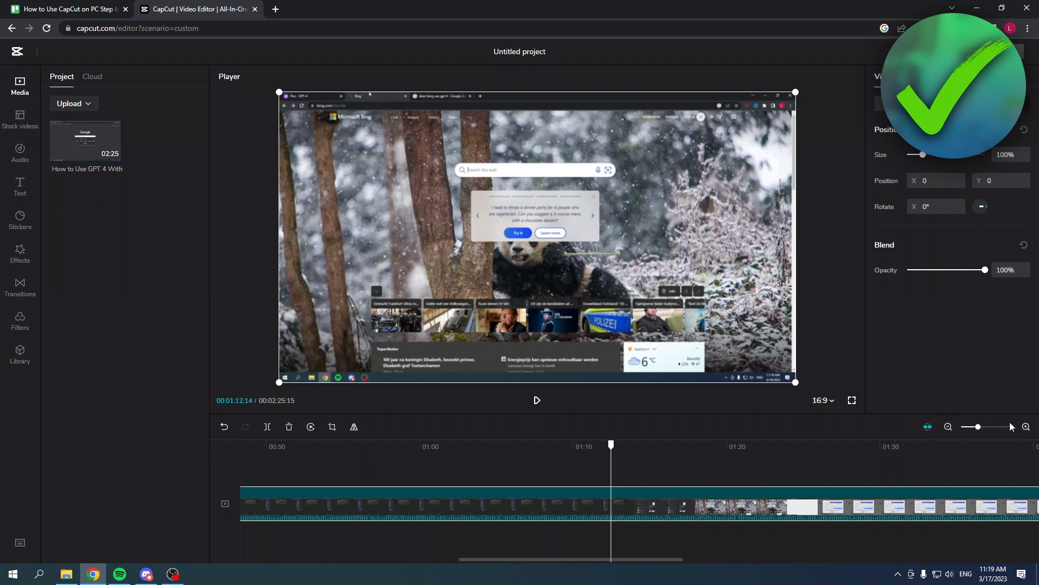
pyautogui.moveTo(979, 427); pyautogui.dragTo(965, 432)
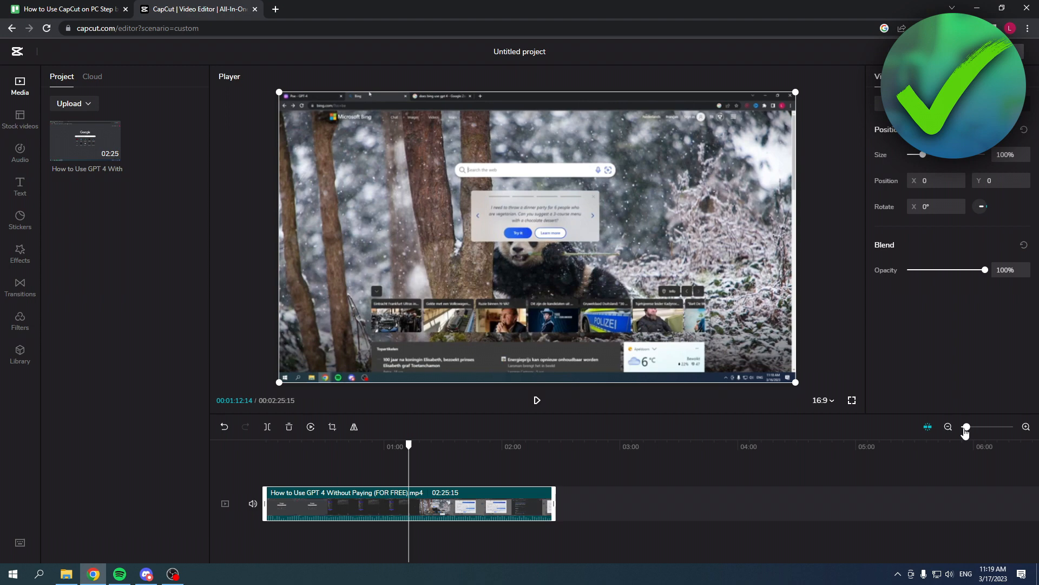
# - Browse the stock video library, including the Animation, Cut-out Text, Aerial and Timelapse categories
pyautogui.click(20, 129)
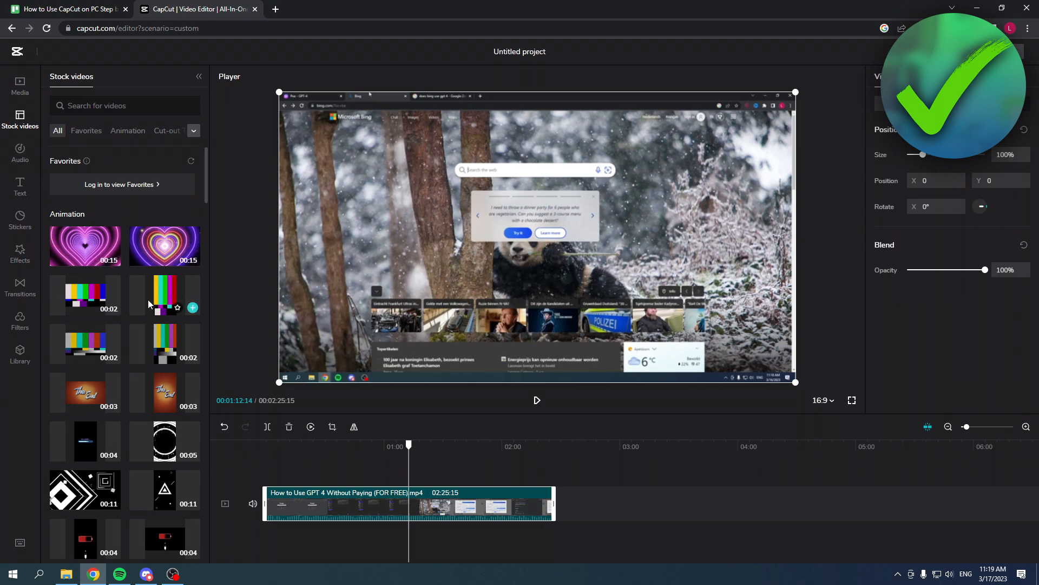
pyautogui.scroll(-5, 136, 306)
pyautogui.scroll(-5, 145, 298)
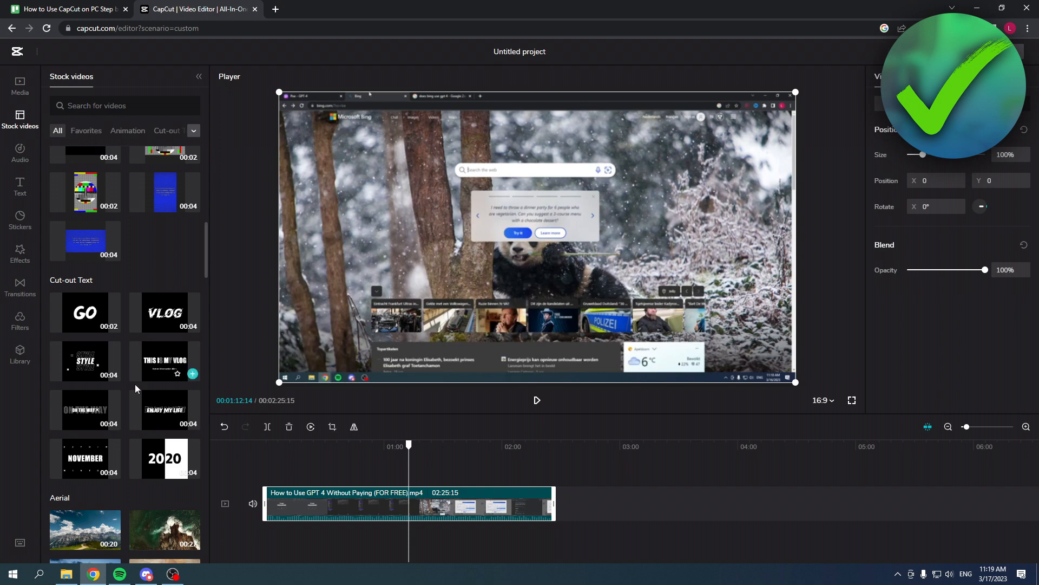
pyautogui.scroll(-5, 161, 343)
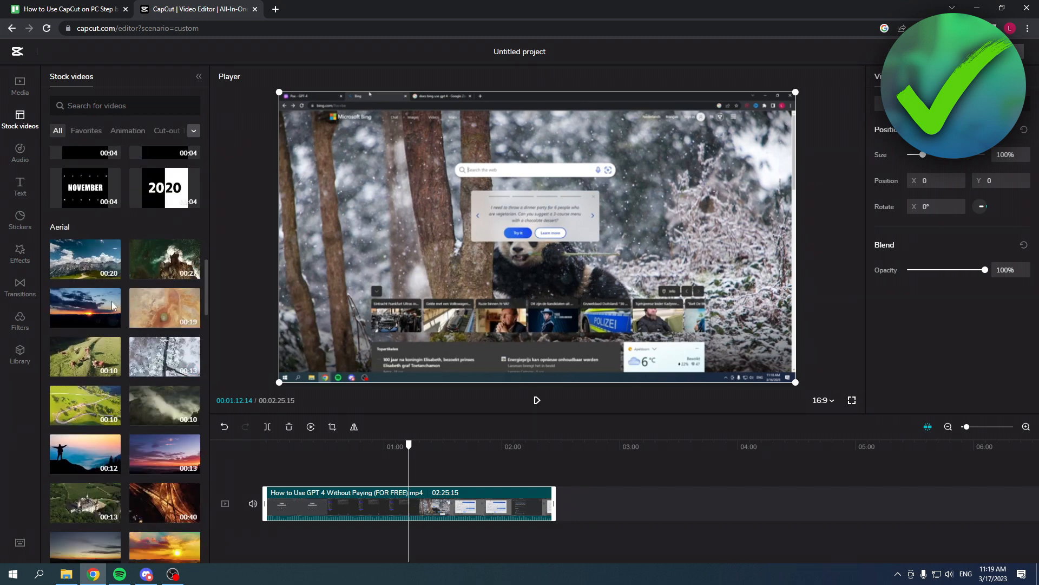
pyautogui.scroll(-8, 145, 287)
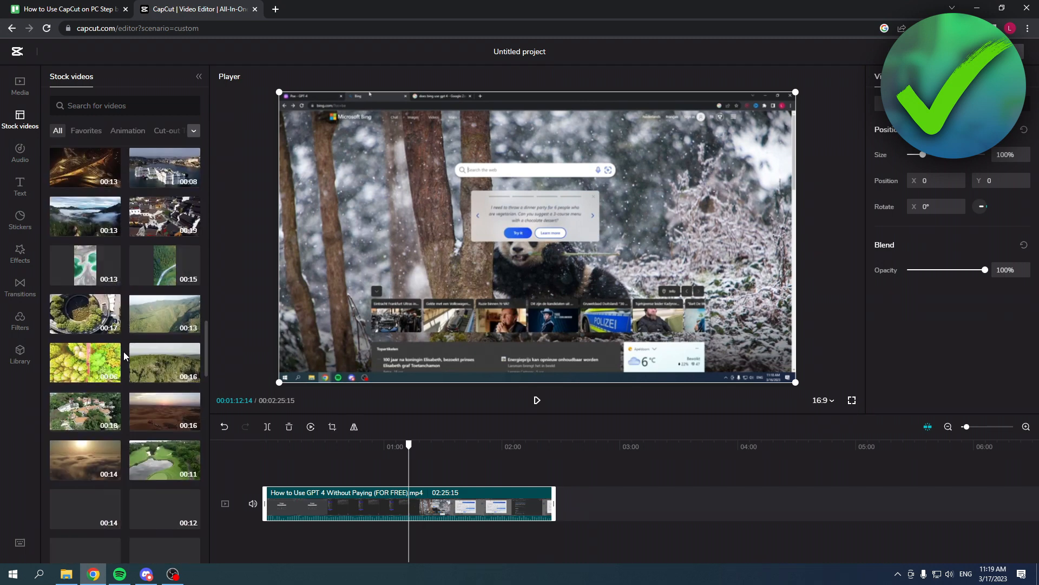
pyautogui.scroll(-4, 144, 351)
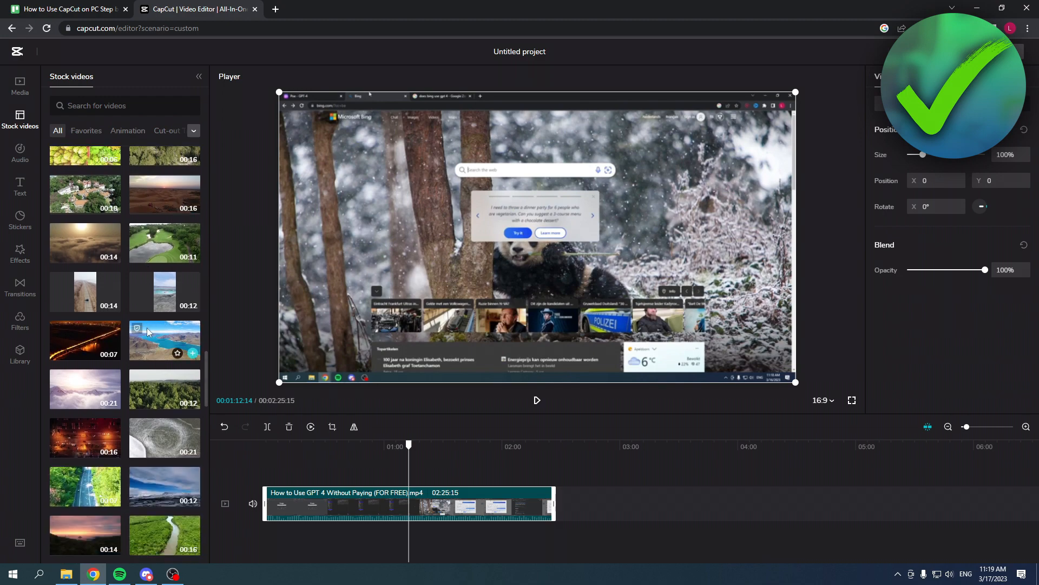
pyautogui.scroll(-10, 147, 328)
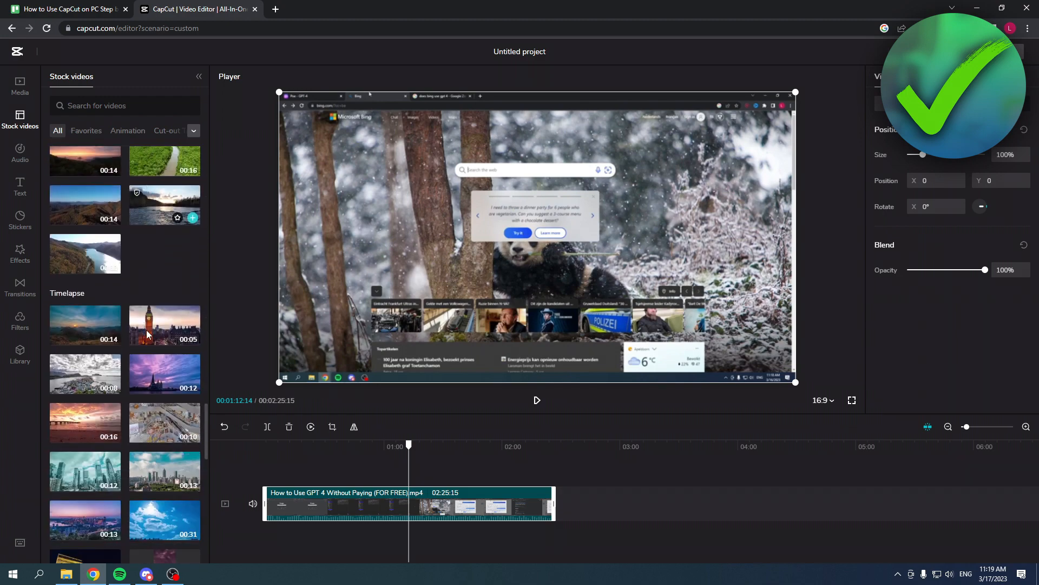
pyautogui.scroll(-6, 103, 333)
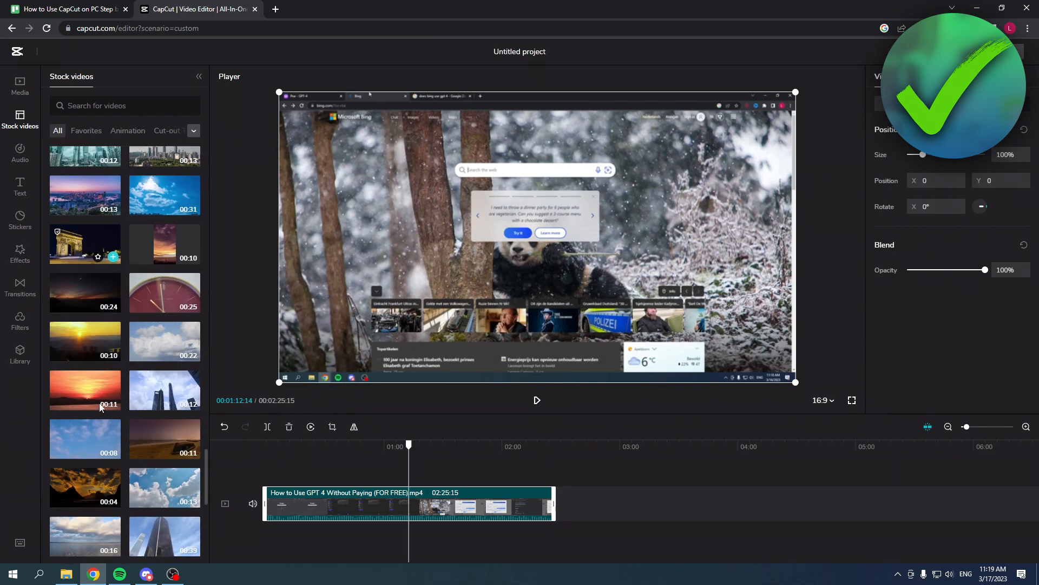
pyautogui.scroll(-1, 101, 409)
pyautogui.scroll(20, 103, 325)
# - Search the stock videos for the trending term Mountains and browse the matching clips
pyautogui.click(104, 105)
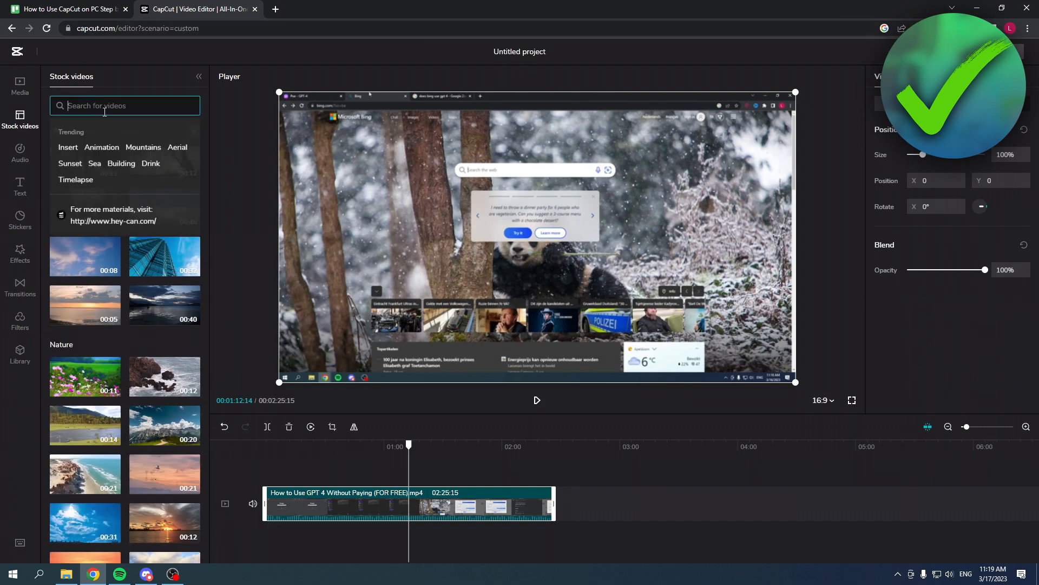
pyautogui.click(143, 146)
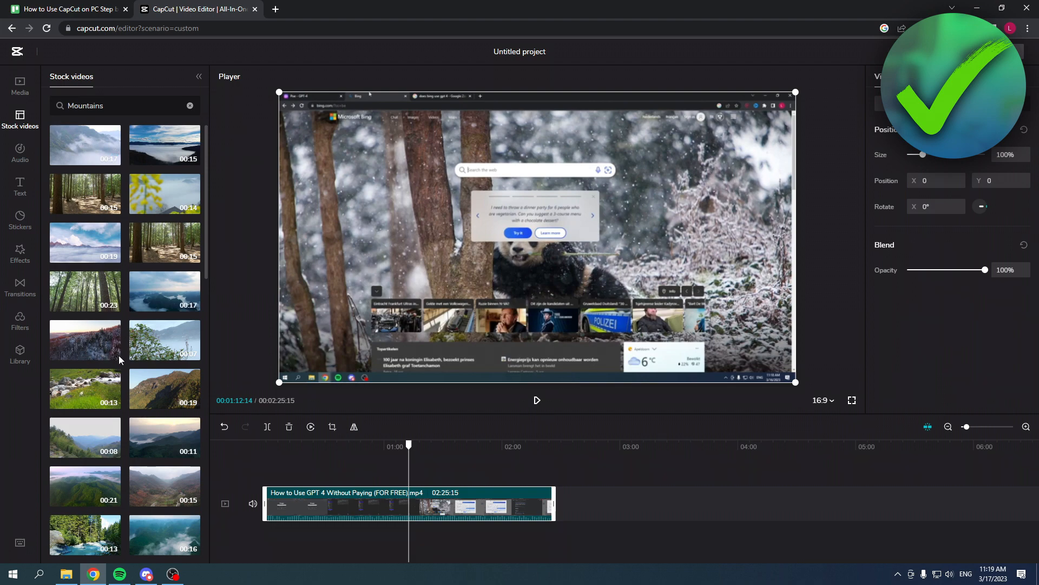
pyautogui.scroll(-15, 126, 341)
pyautogui.scroll(-10, 126, 340)
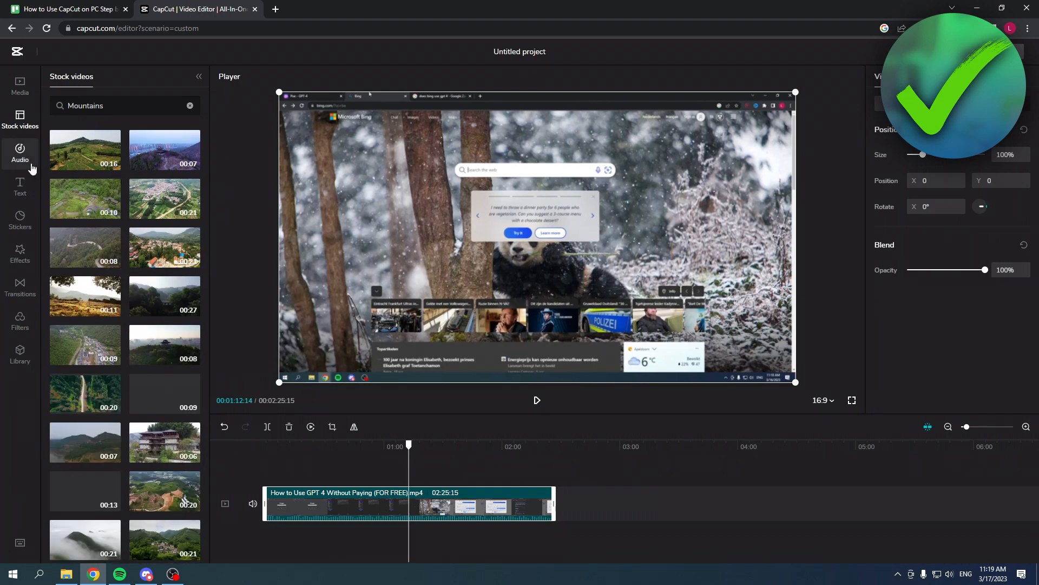
# - Look at the music tracks and sound effects offered in the audio library
pyautogui.click(26, 155)
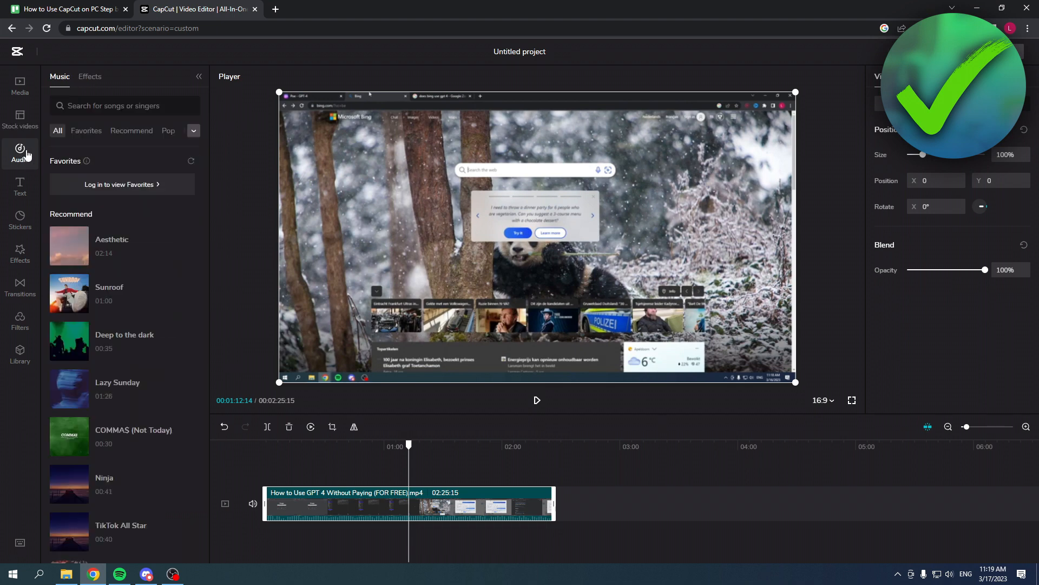
pyautogui.click(90, 76)
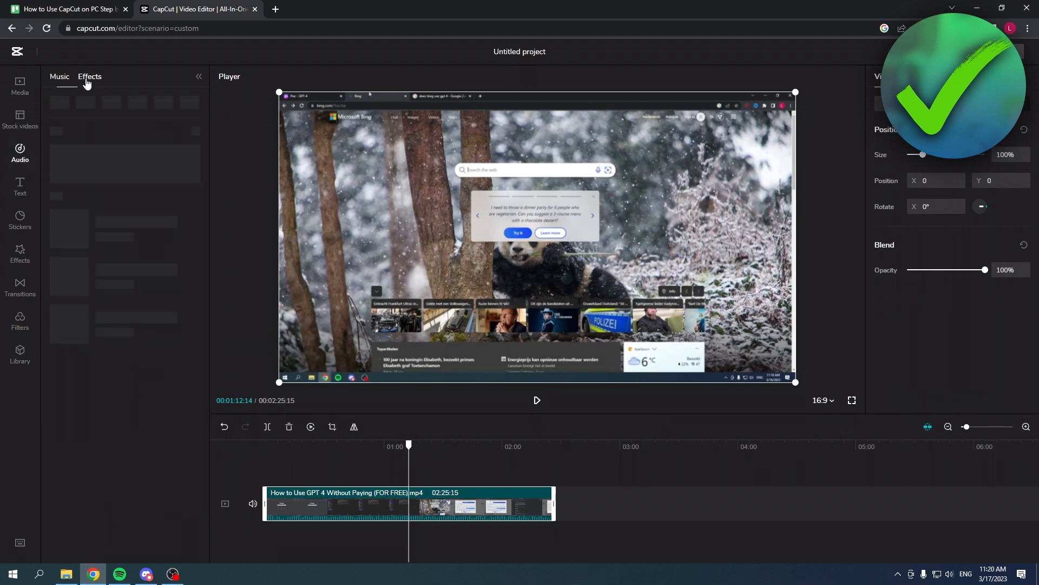
pyautogui.moveTo(112, 216)
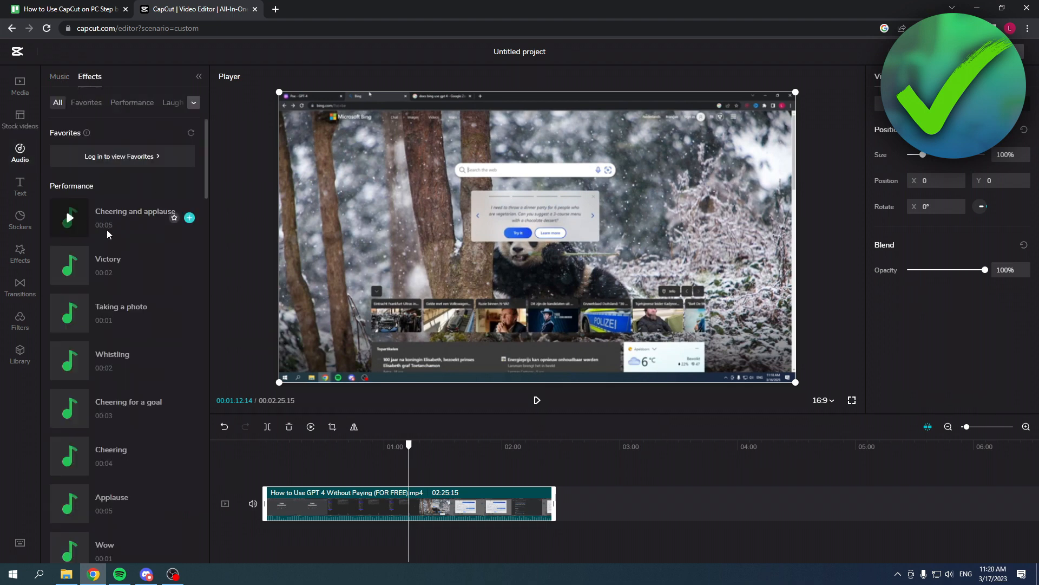
# - Preview the Taking a photo sound effect and browse further through the music tracks
pyautogui.click(71, 314)
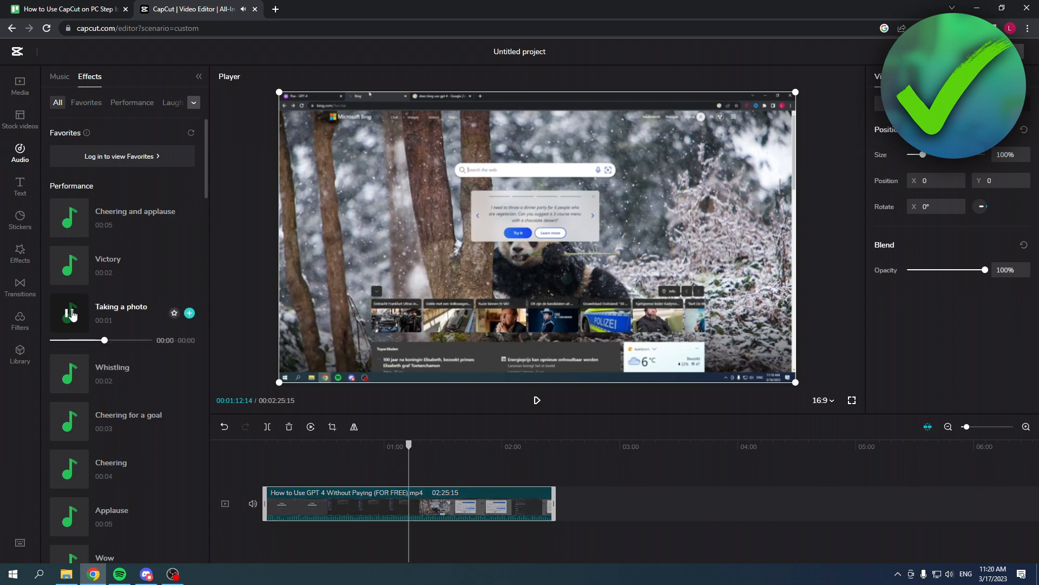
pyautogui.click(60, 76)
pyautogui.scroll(-4, 135, 357)
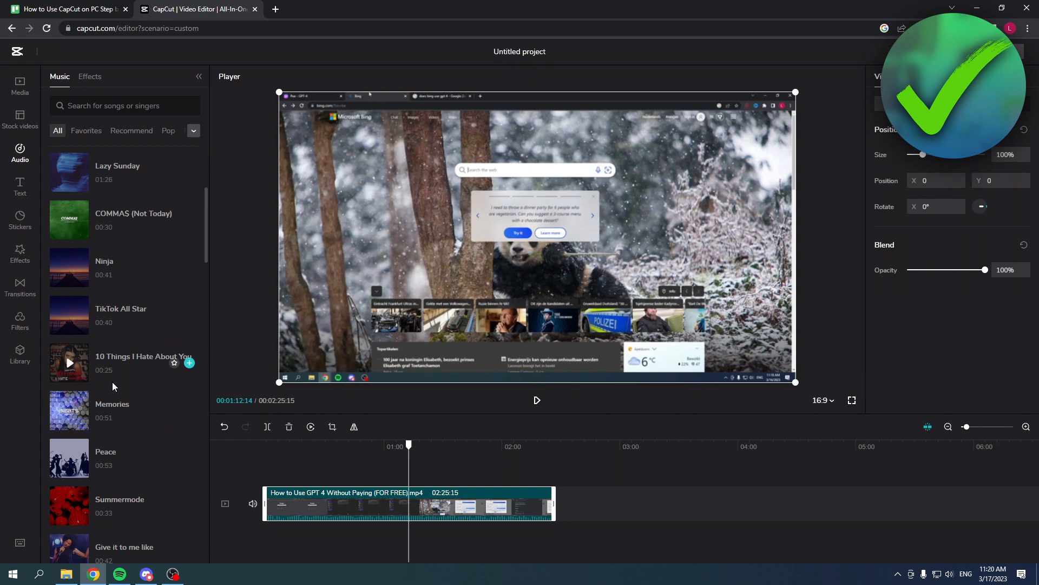
pyautogui.scroll(-7, 124, 390)
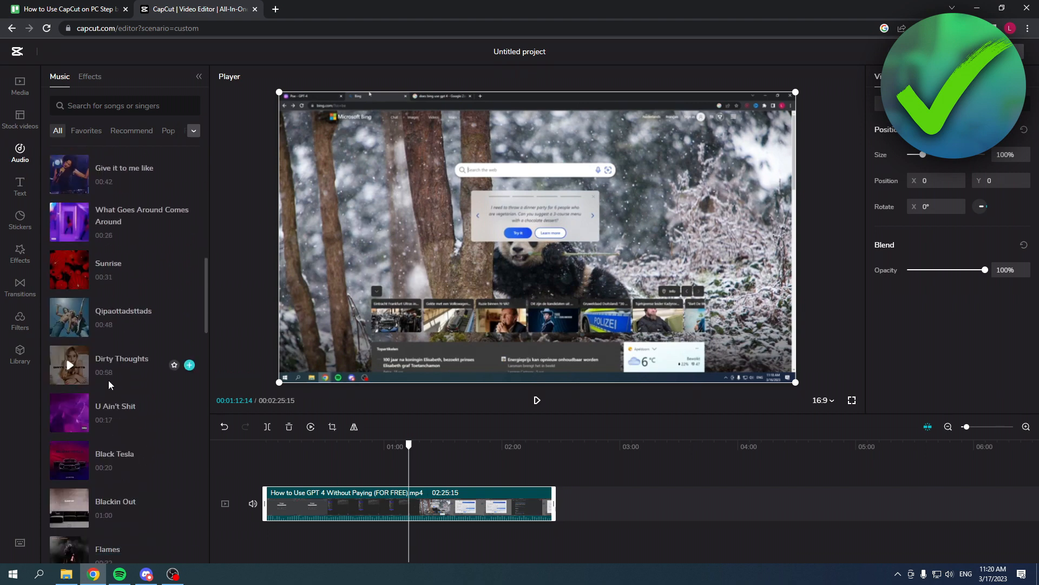
pyautogui.scroll(-3, 119, 282)
# - Look at the text templates, the auto captions options and the new text styles
pyautogui.click(22, 186)
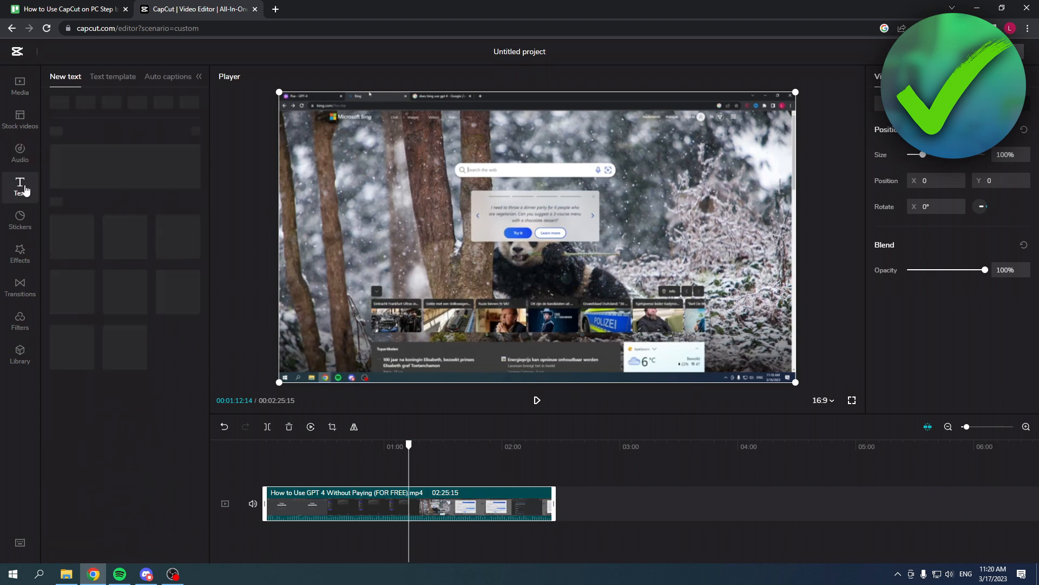
pyautogui.click(111, 77)
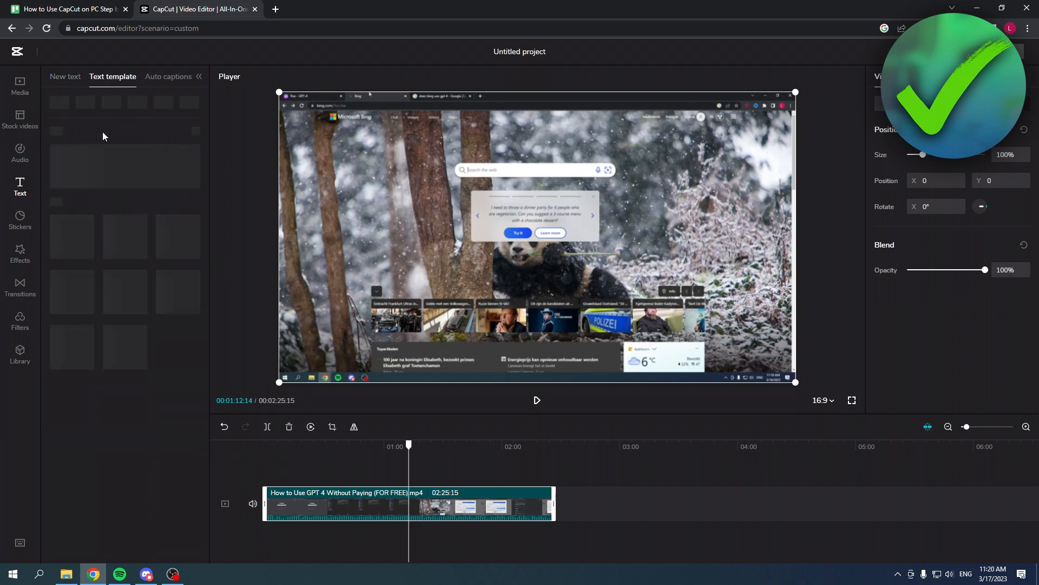
pyautogui.click(169, 78)
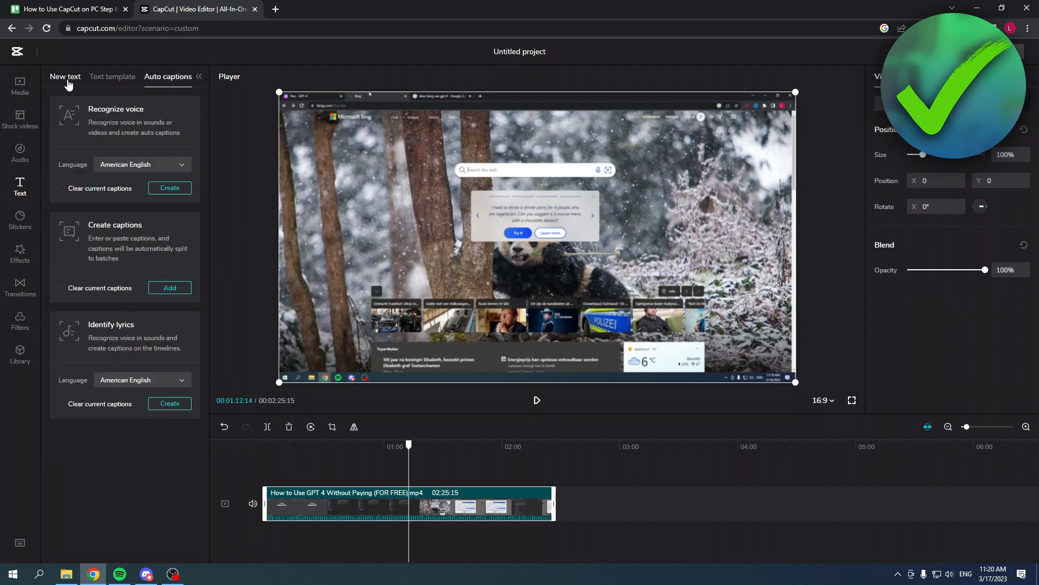
pyautogui.click(66, 78)
# - Move the playhead to about 01:08 and browse the stickers and trending effects
pyautogui.moveTo(417, 446); pyautogui.dragTo(400, 446)
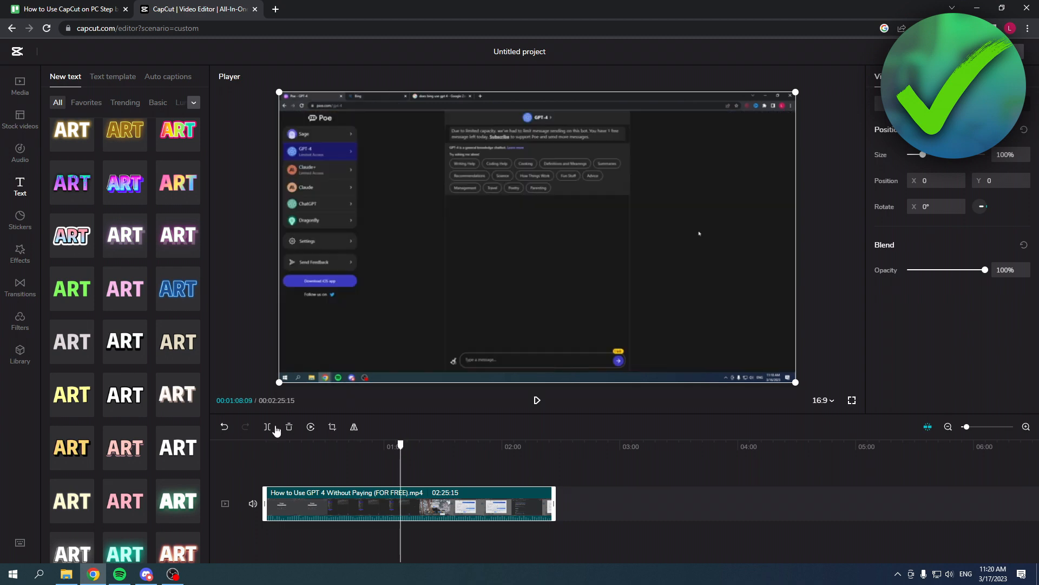
pyautogui.click(22, 227)
pyautogui.click(31, 267)
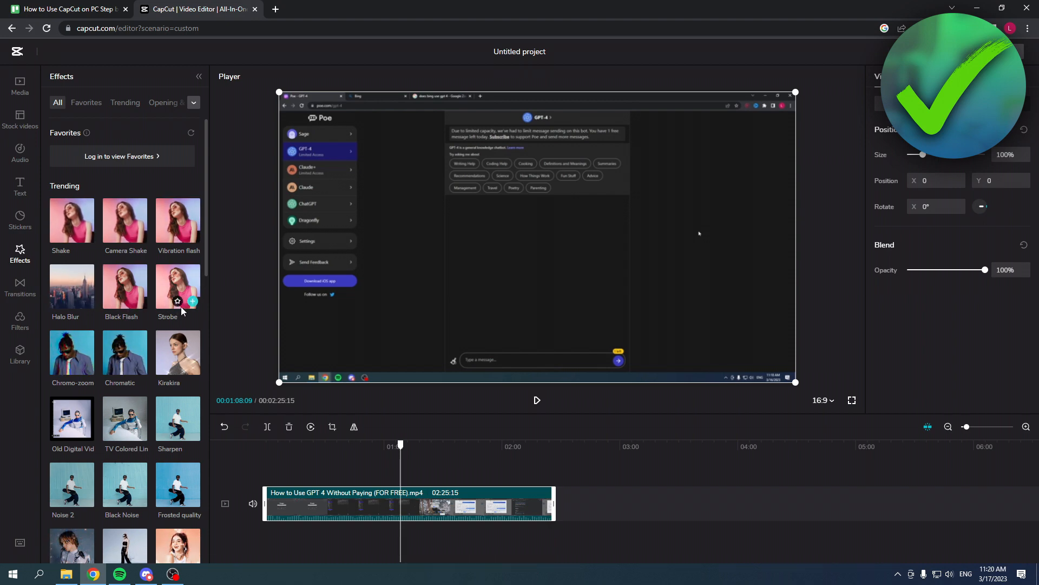
pyautogui.scroll(-1, 141, 436)
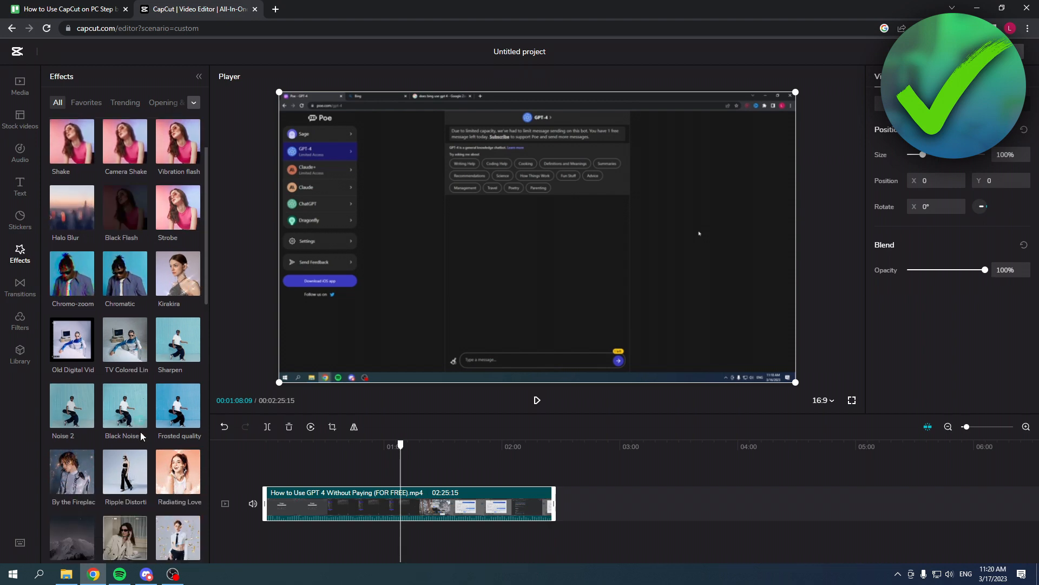
# - Split the clip at the playhead and add the Black smoke overlay transition between the two parts
pyautogui.click(21, 296)
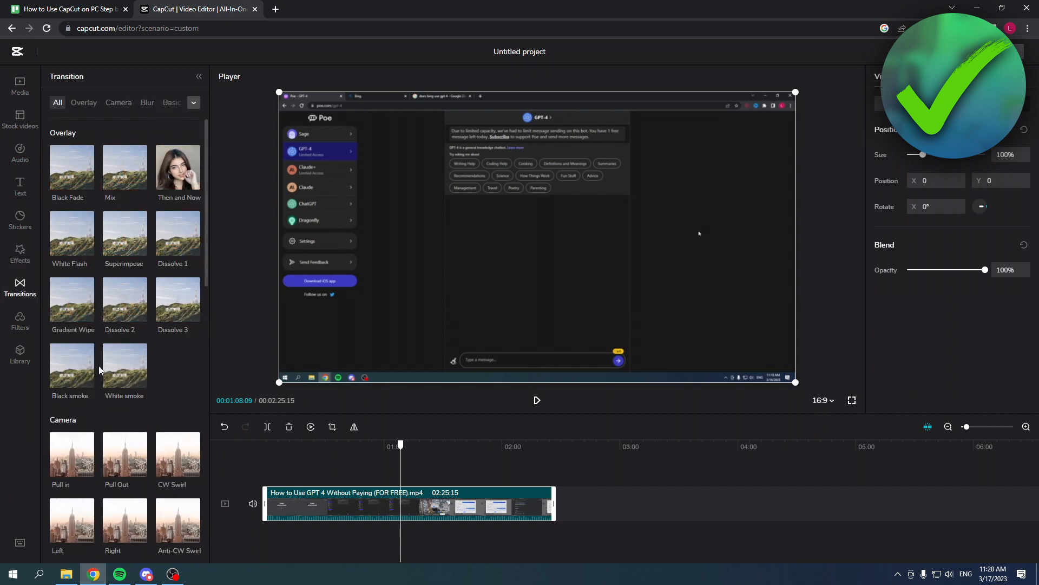
pyautogui.click(87, 380)
pyautogui.click(87, 380)
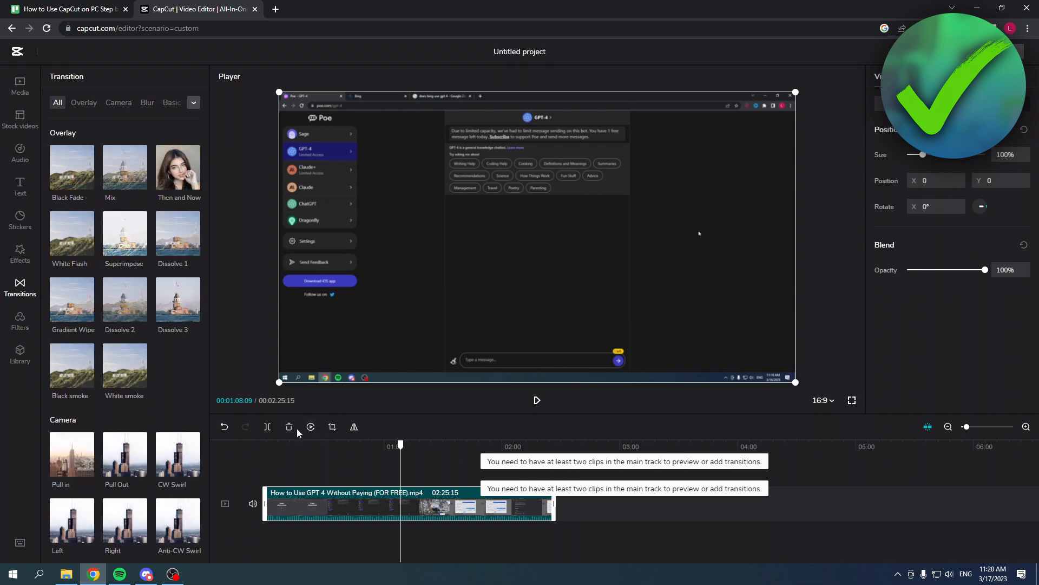
pyautogui.click(267, 427)
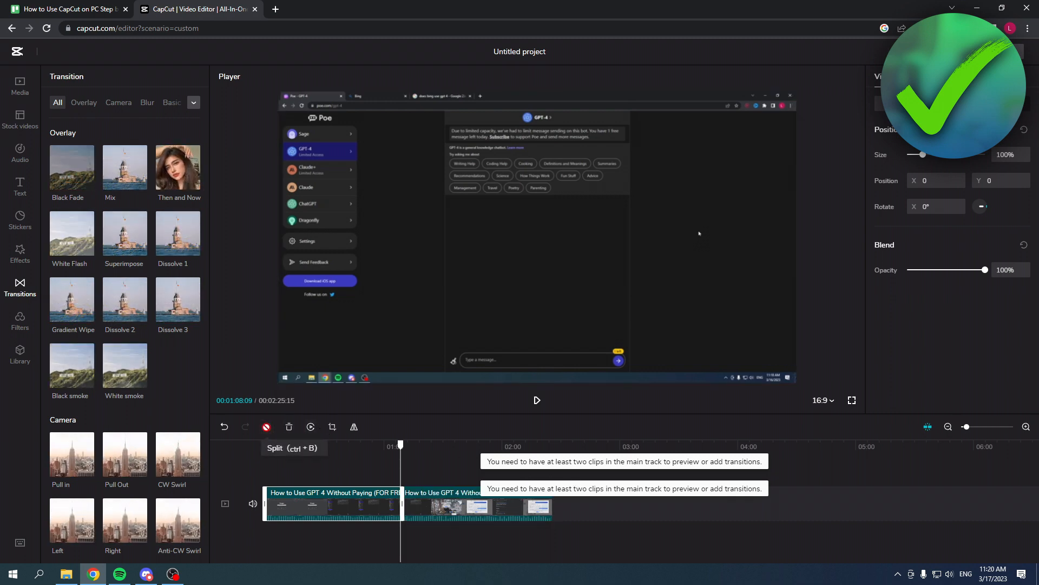
pyautogui.click(86, 379)
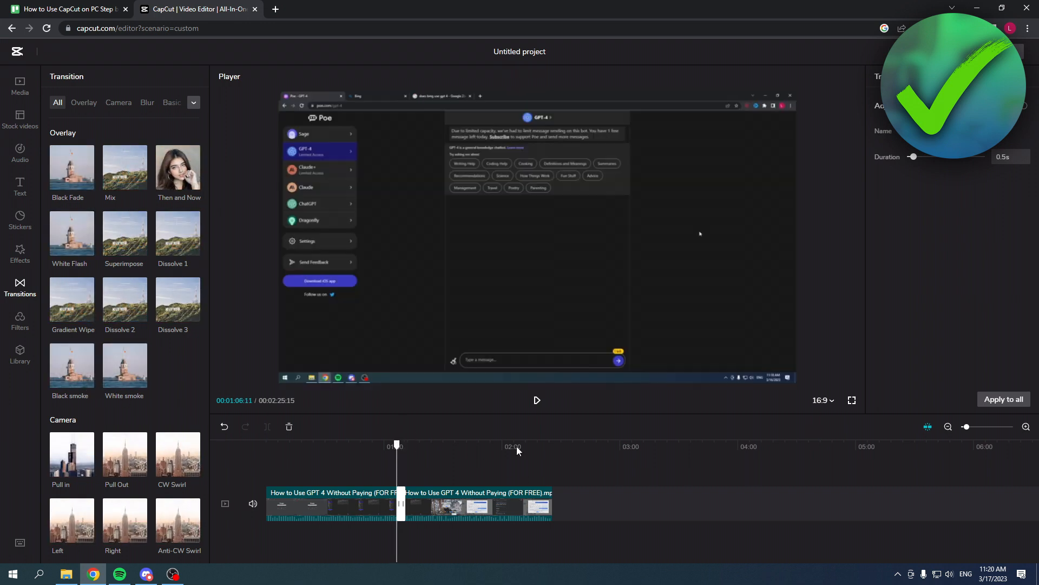
# - Play back the join between the two clips several times to review the transition
pyautogui.click(537, 400)
pyautogui.click(1026, 427)
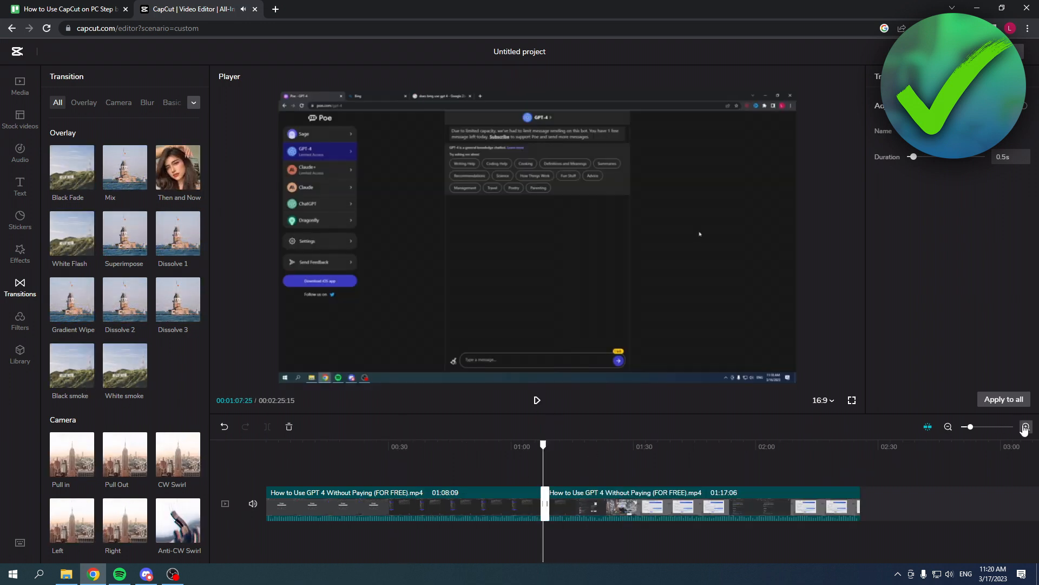
pyautogui.click(1026, 426)
pyautogui.click(1026, 427)
pyautogui.click(1026, 427)
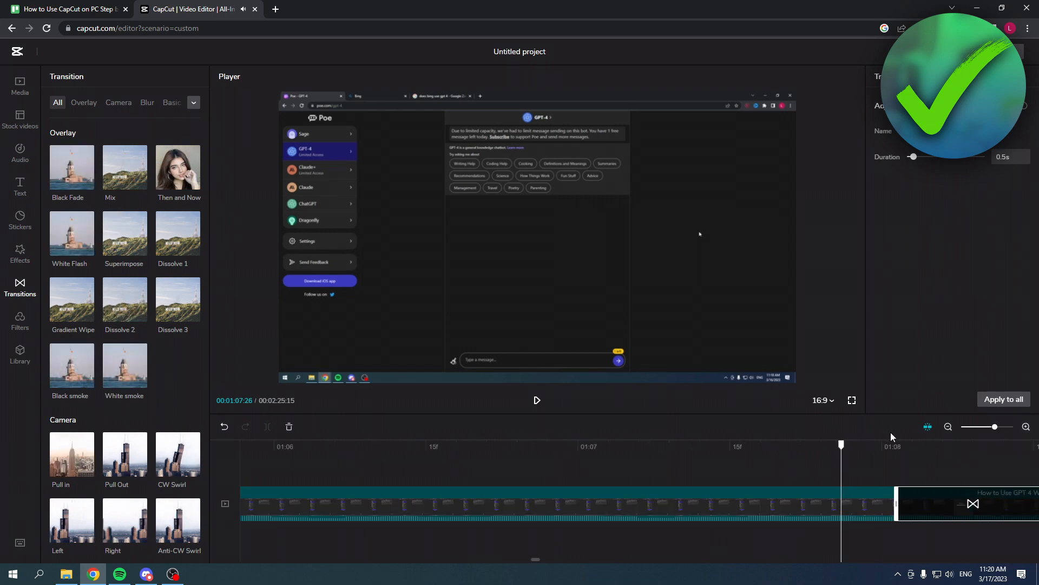
pyautogui.moveTo(841, 445); pyautogui.dragTo(893, 445)
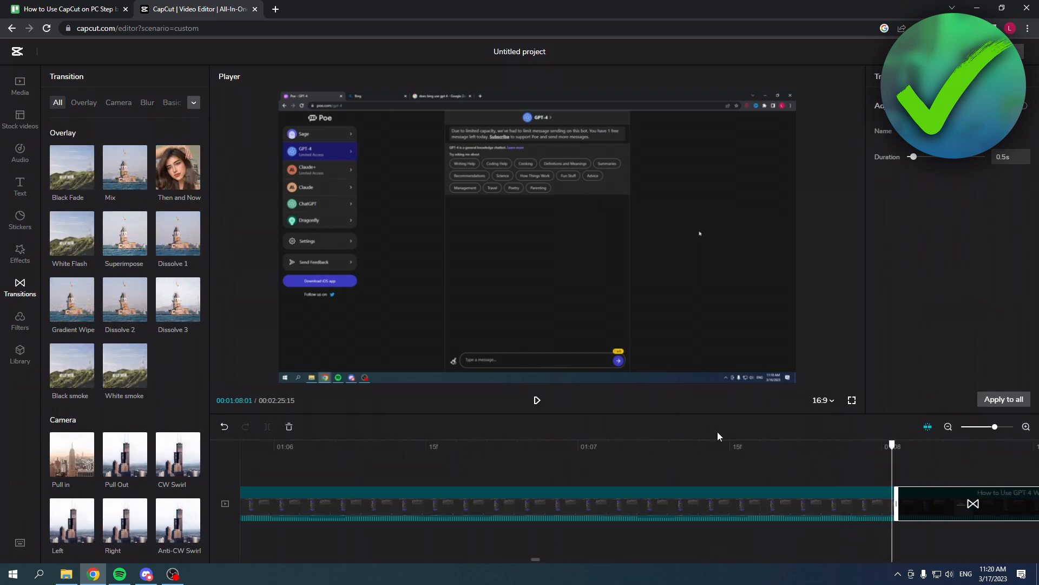
pyautogui.click(537, 400)
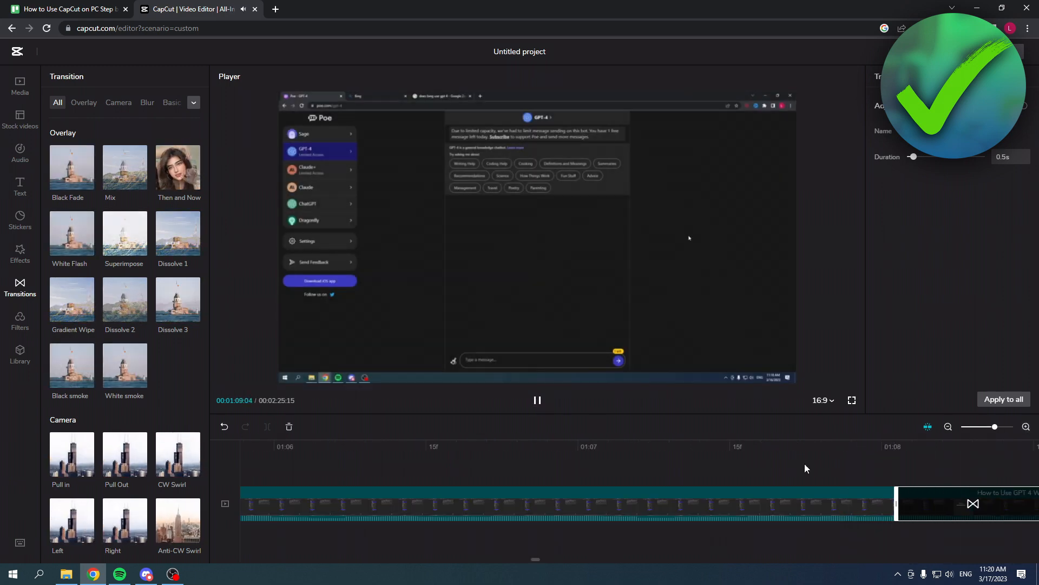
pyautogui.press('space')
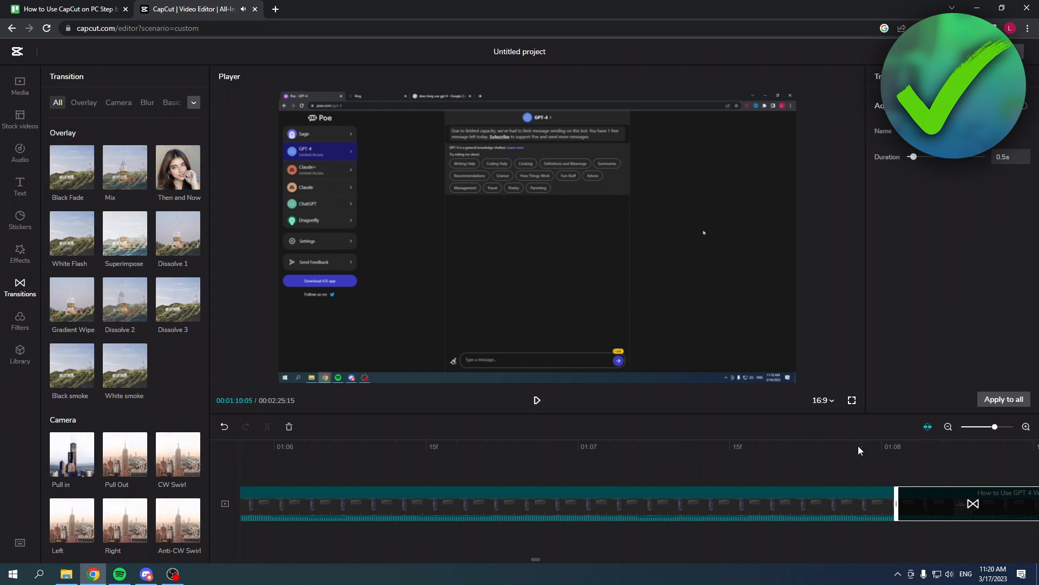
pyautogui.click(859, 447)
pyautogui.click(537, 400)
pyautogui.click(538, 402)
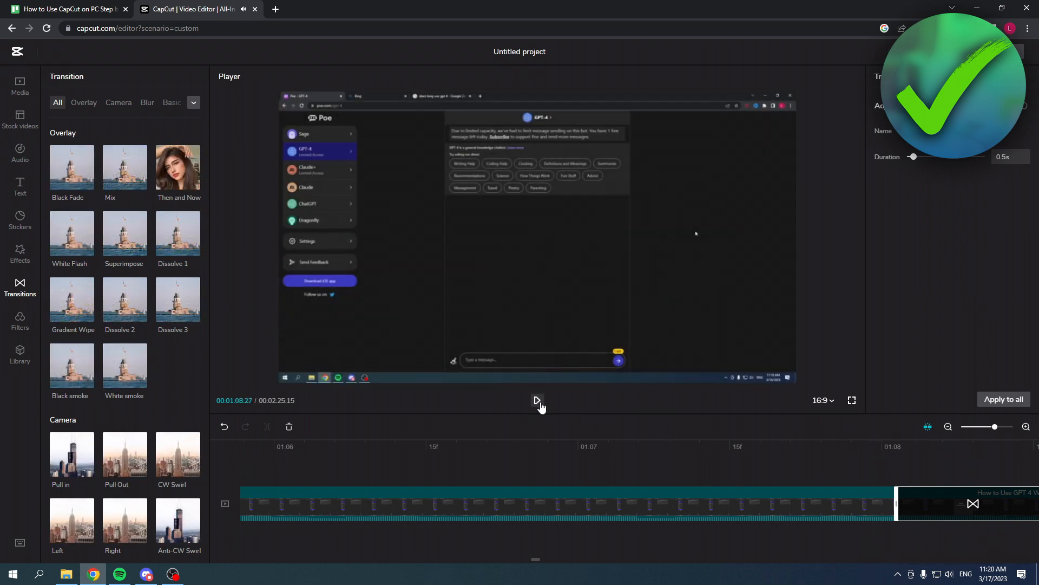
# - Browse the filter library and the GIPHY materials
pyautogui.click(20, 319)
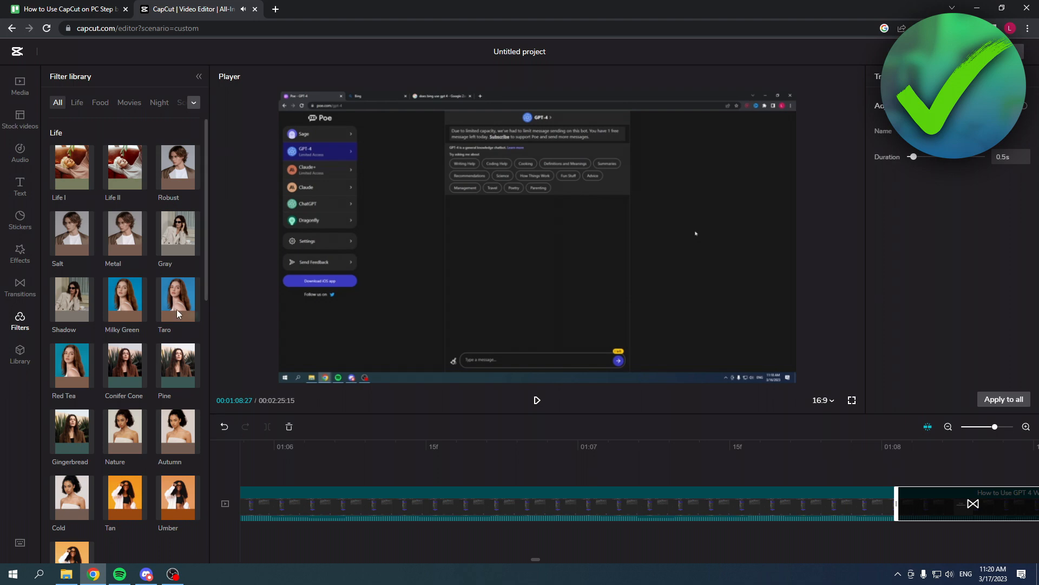
pyautogui.scroll(-10, 130, 363)
pyautogui.click(22, 355)
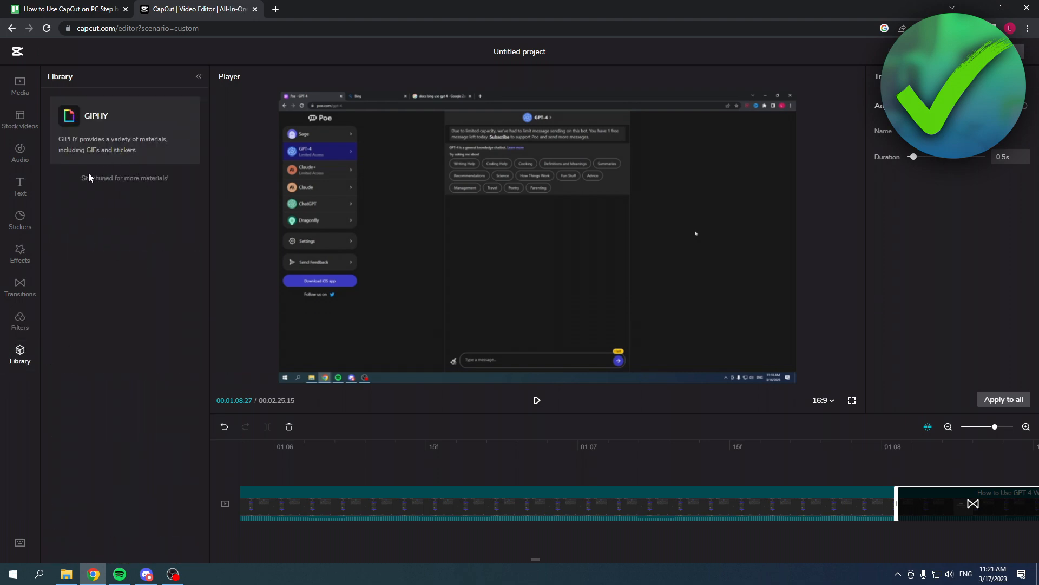
pyautogui.click(72, 138)
pyautogui.scroll(-5, 106, 391)
pyautogui.scroll(-4, 109, 389)
pyautogui.click(53, 77)
# - Look at the project's uploaded media and the Cloud section, and view the whole timeline with both clips
pyautogui.click(20, 85)
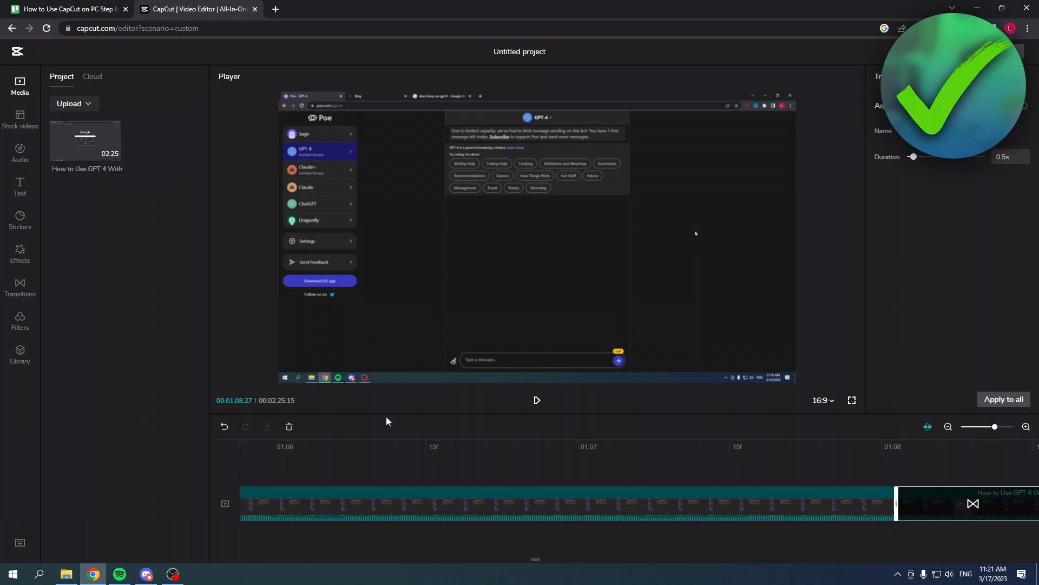
pyautogui.click(90, 78)
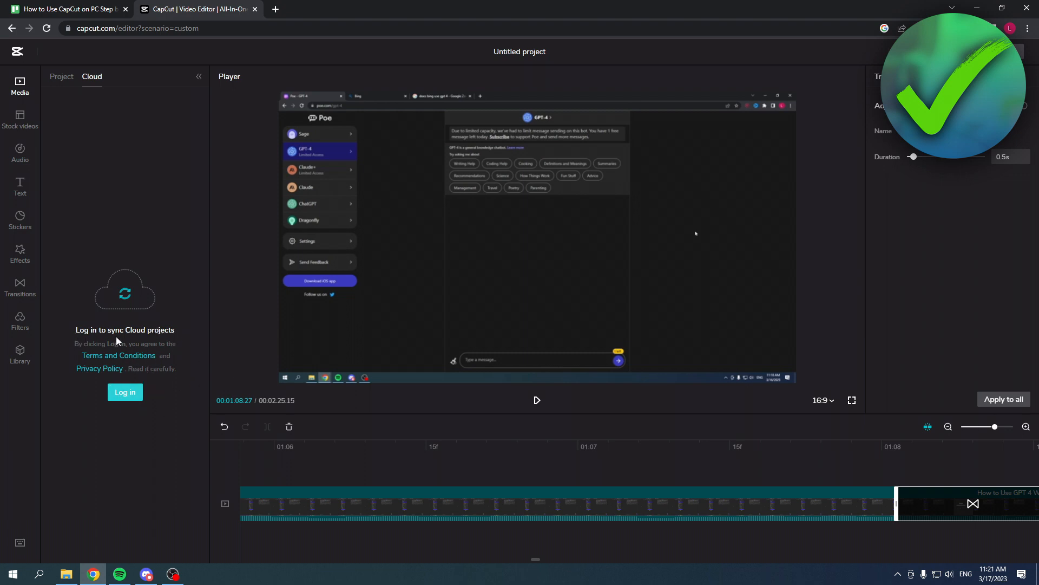
pyautogui.click(61, 77)
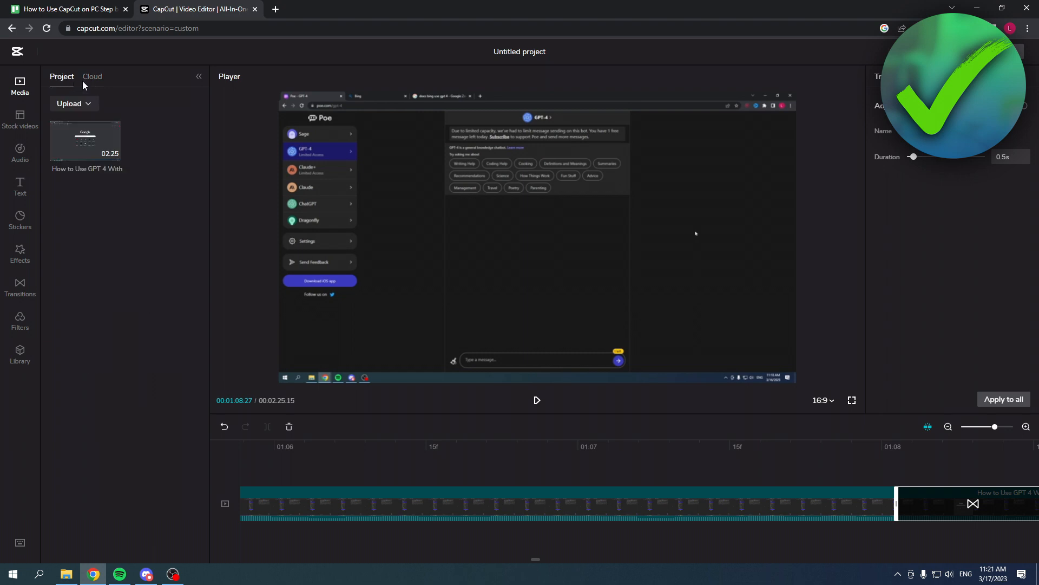
pyautogui.click(82, 81)
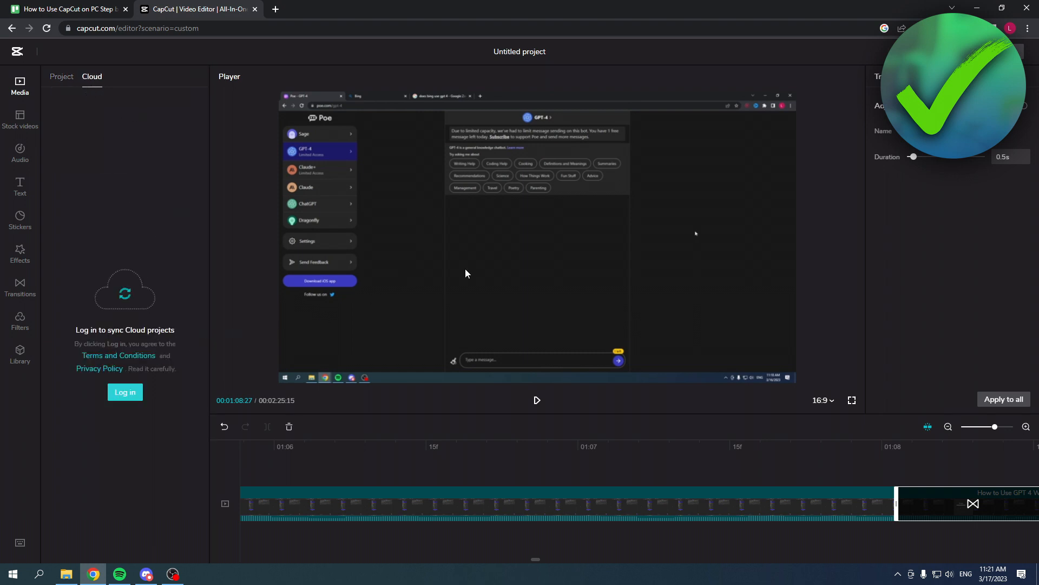
pyautogui.click(992, 428)
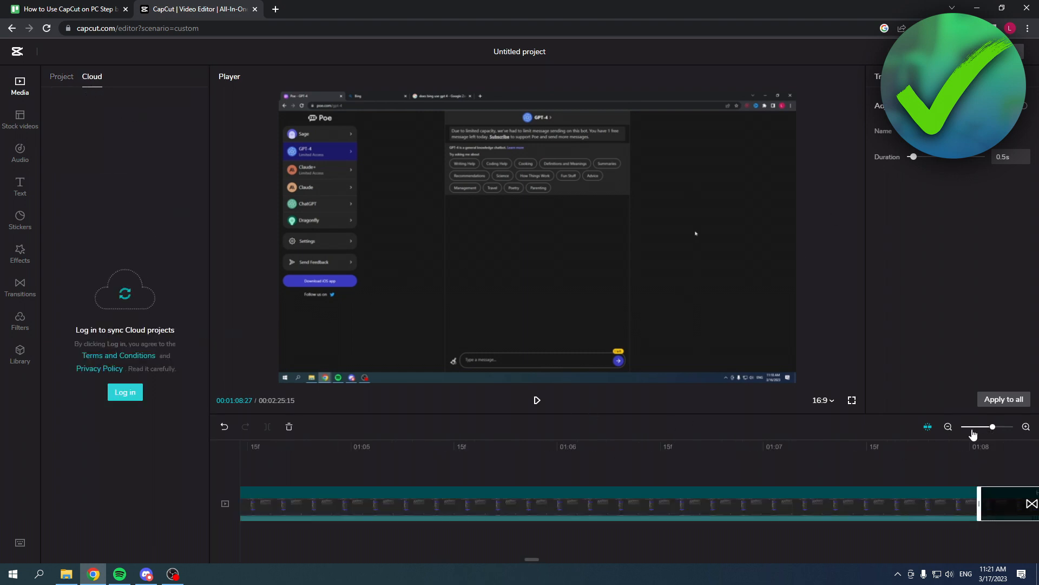
pyautogui.moveTo(991, 427); pyautogui.dragTo(938, 430)
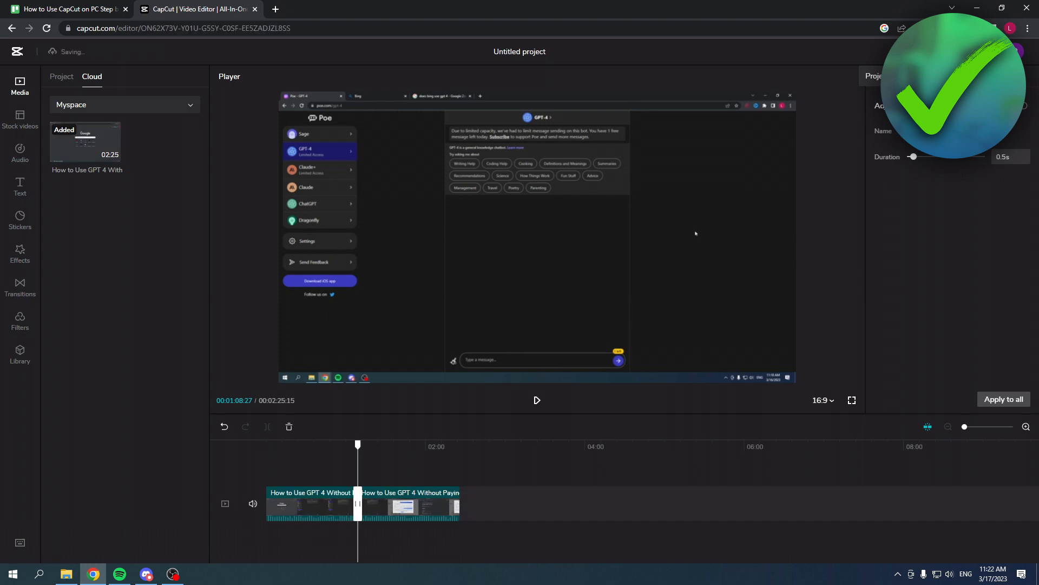
pyautogui.moveTo(95, 154)
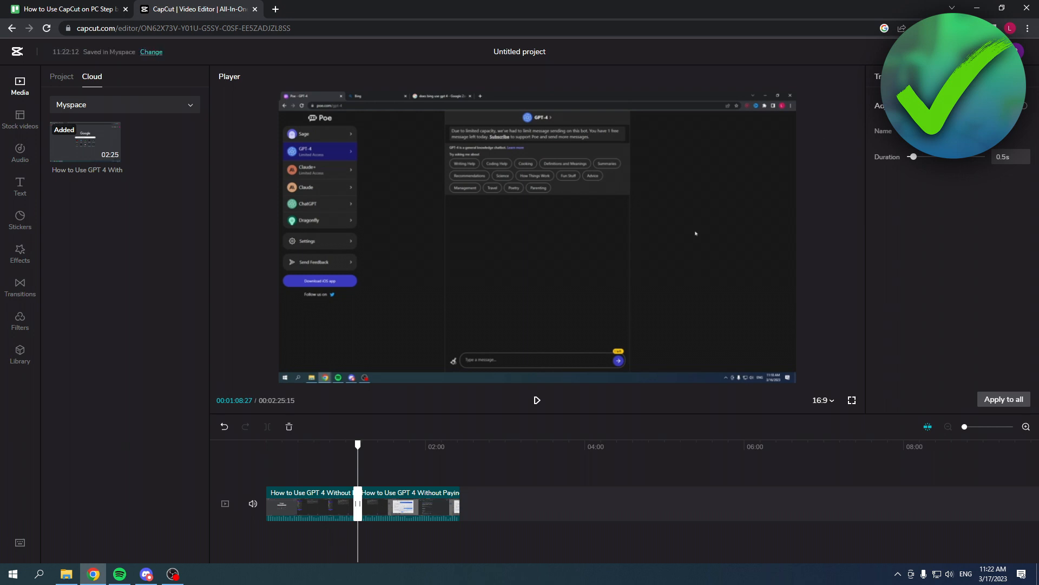
# - Open the export settings, review the available resolutions and set the resolution to 1080p
pyautogui.click(926, 51)
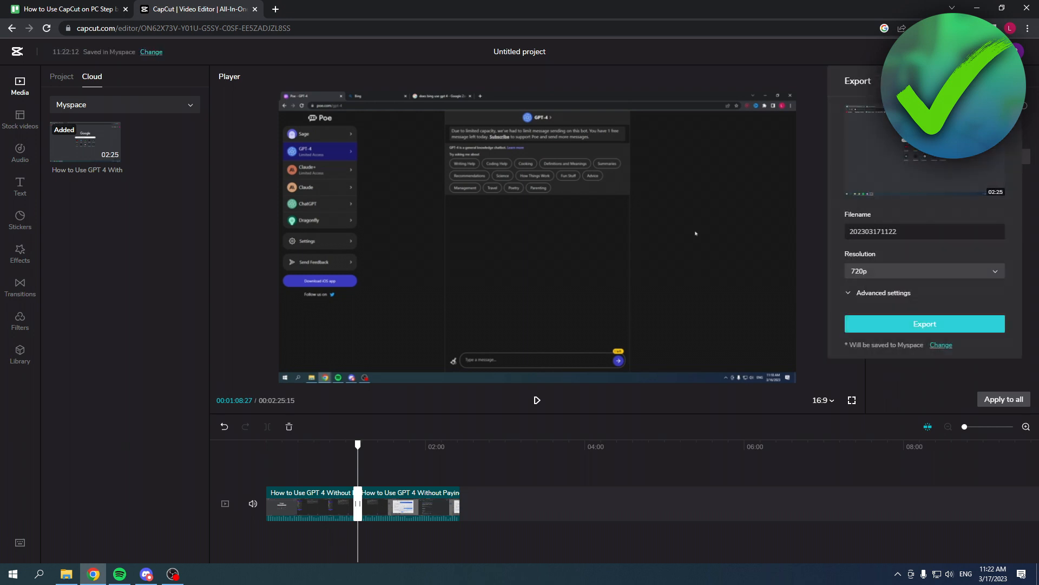
pyautogui.click(912, 271)
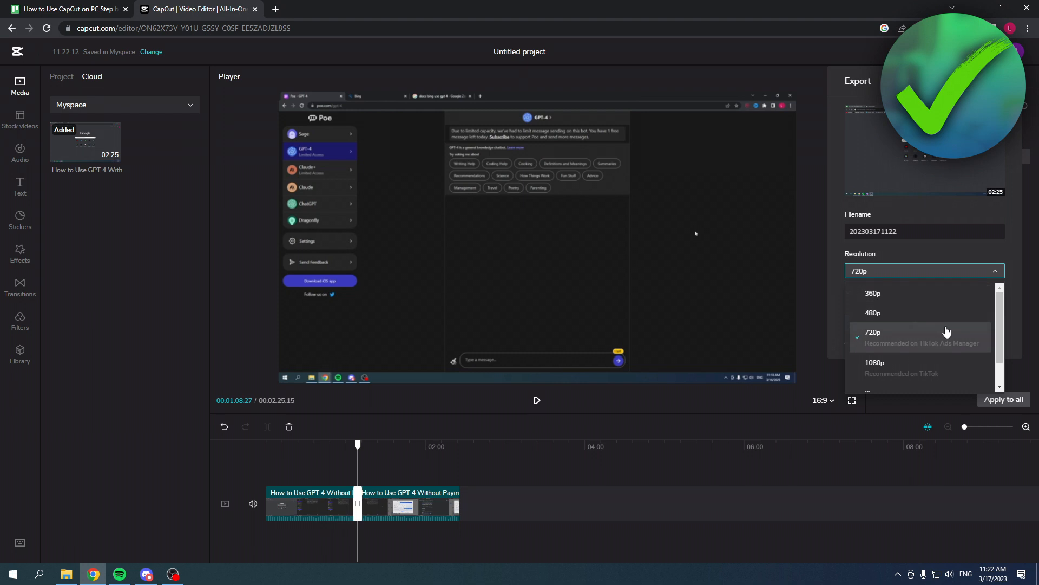
pyautogui.scroll(-1, 924, 341)
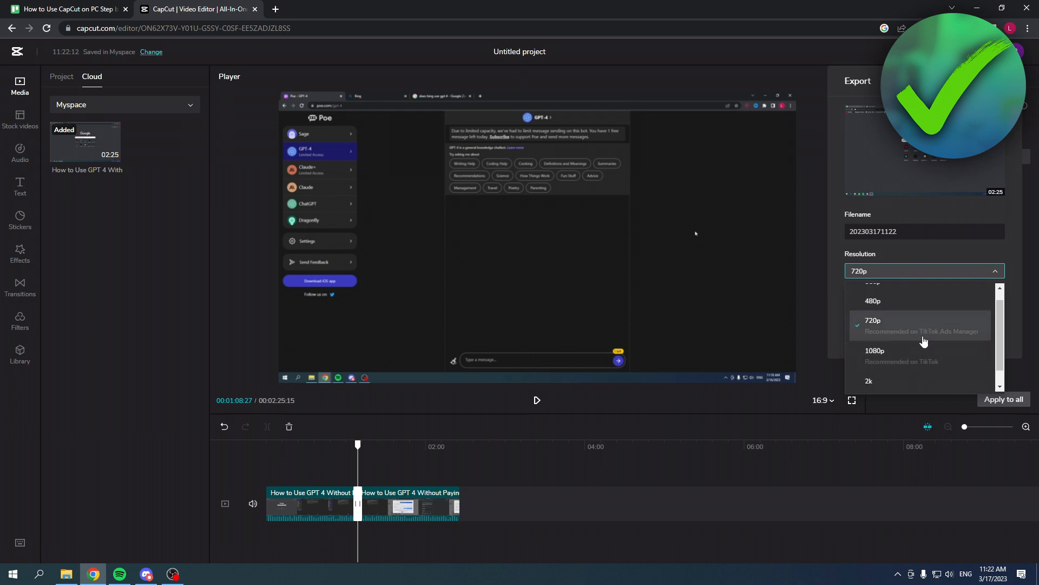
pyautogui.scroll(-1, 920, 341)
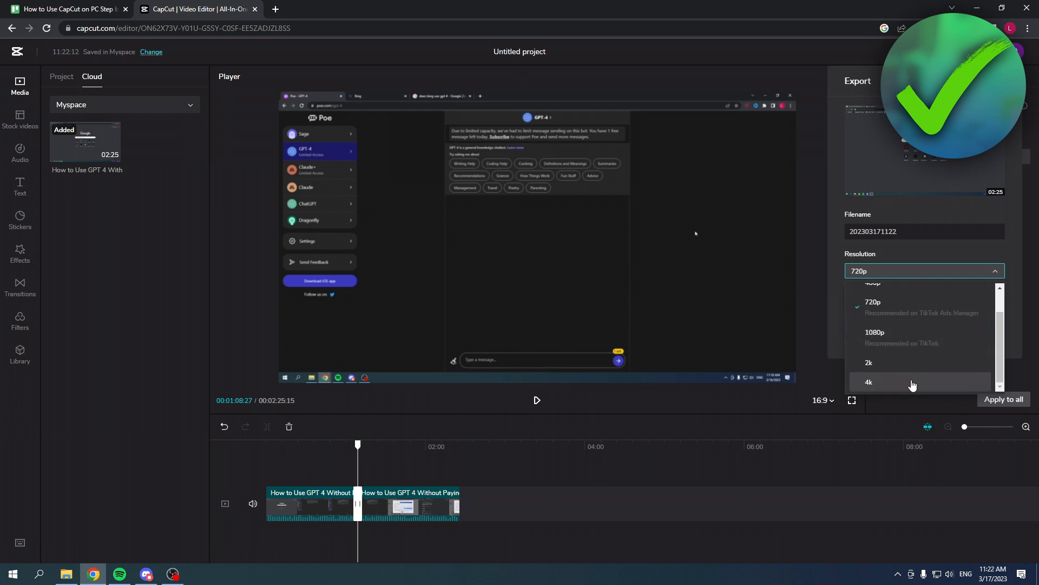
pyautogui.click(914, 335)
# - Set the advanced export options to High quality, 60fps and MP4, and open the export file name for editing
pyautogui.click(896, 295)
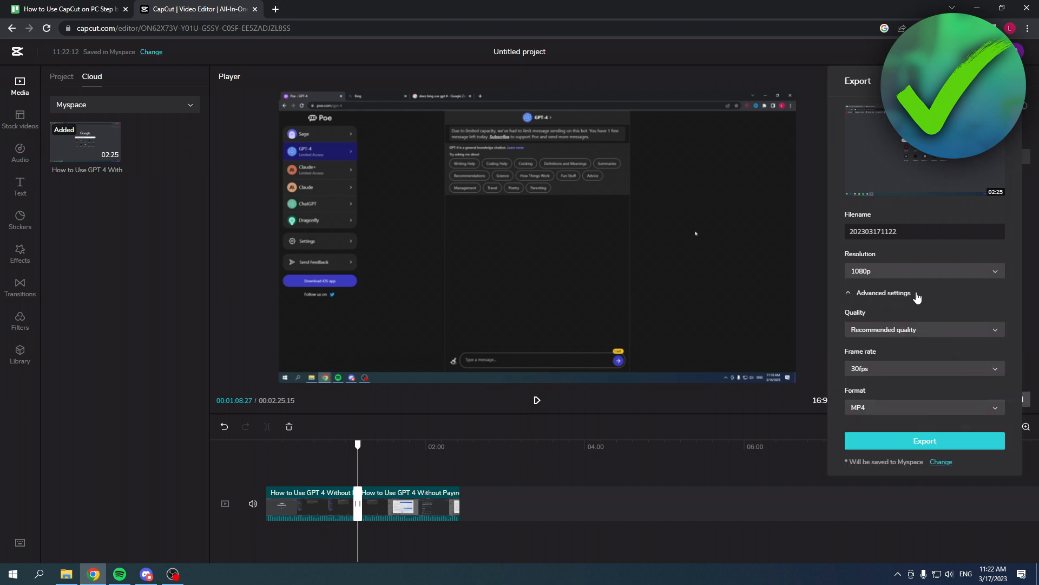
pyautogui.click(891, 328)
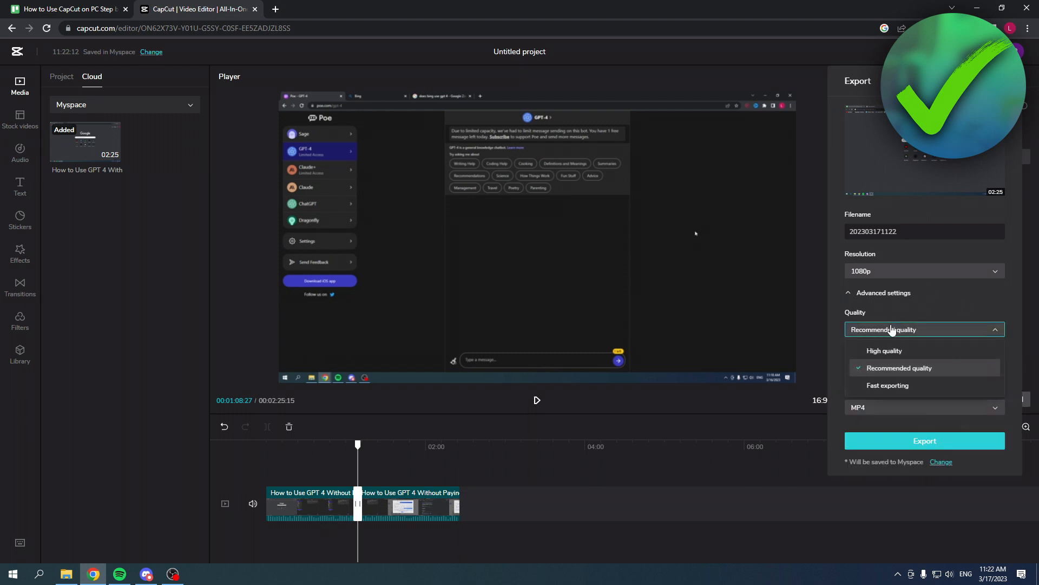
pyautogui.click(909, 351)
pyautogui.click(915, 368)
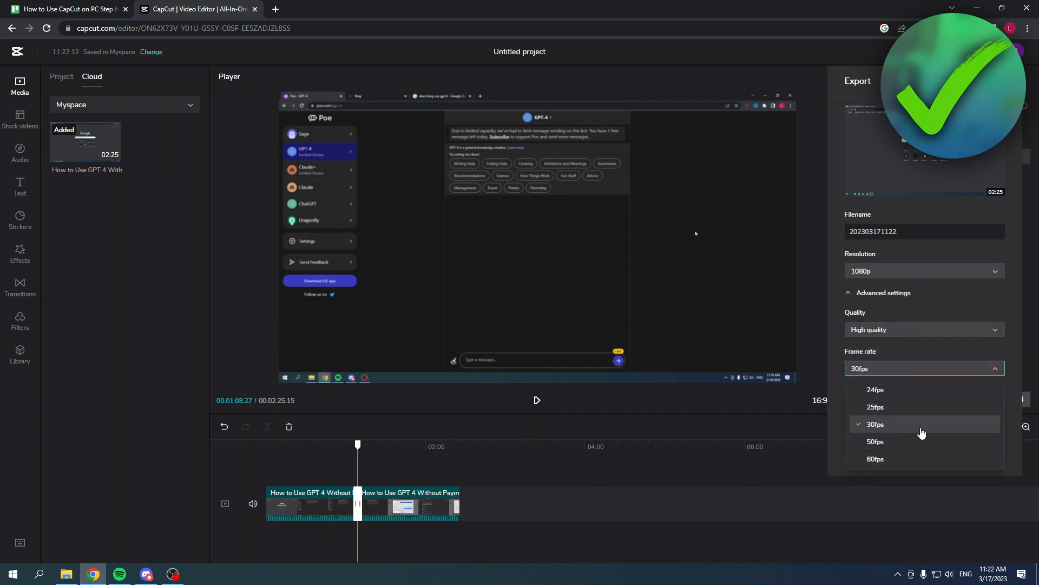
pyautogui.click(896, 458)
pyautogui.click(914, 409)
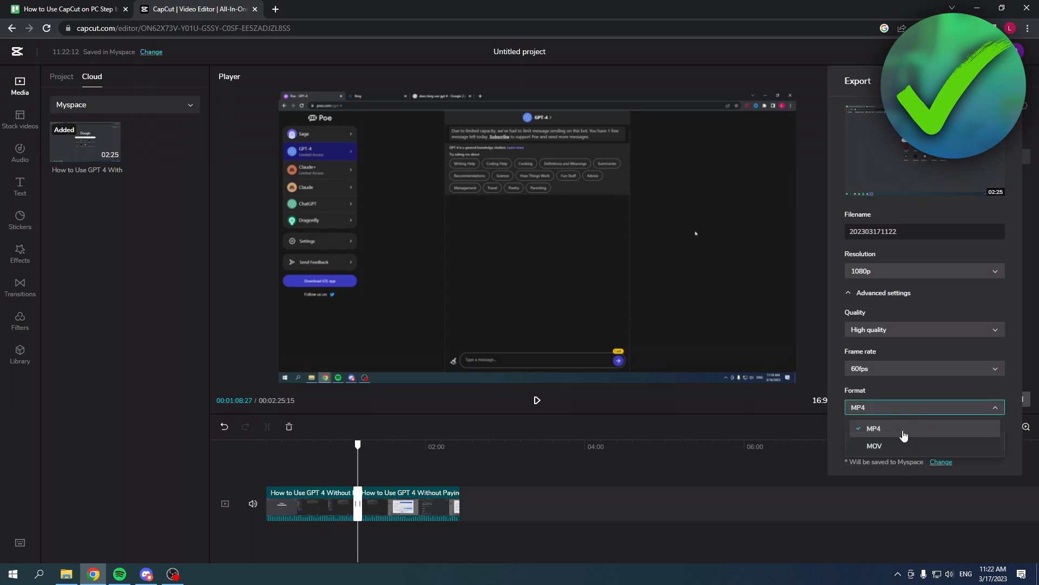
pyautogui.click(903, 430)
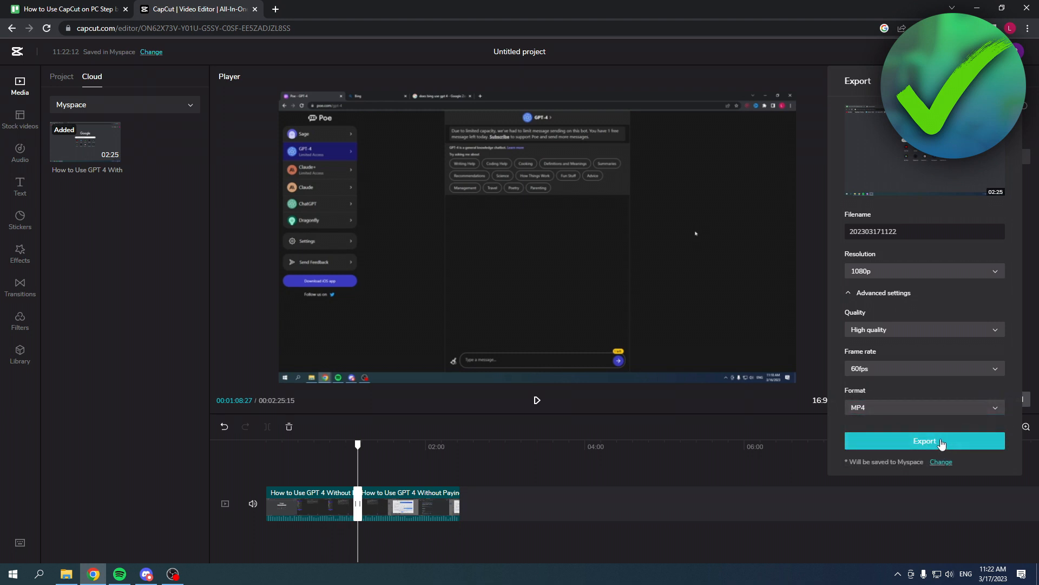
pyautogui.click(910, 231)
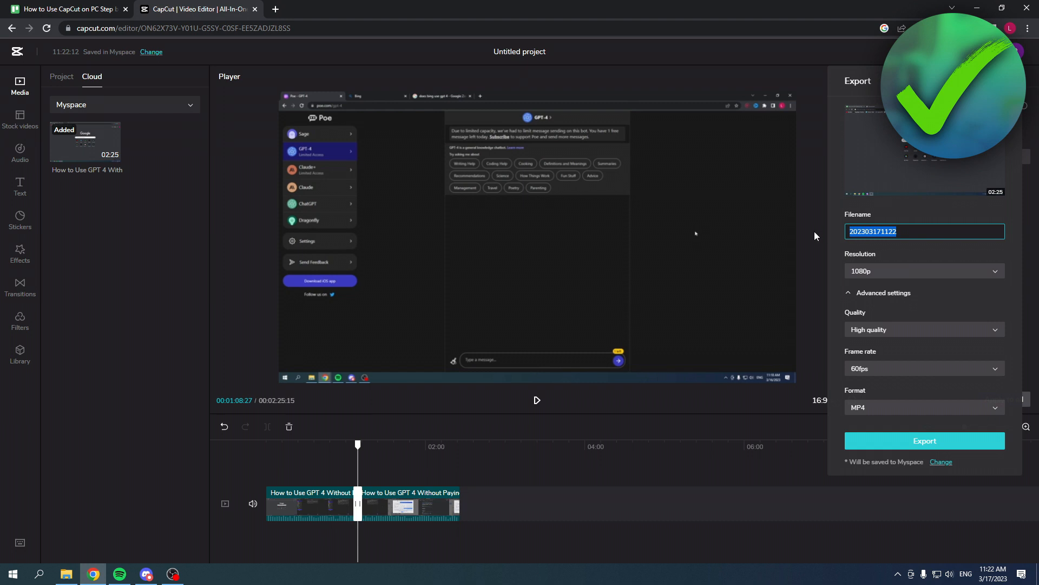